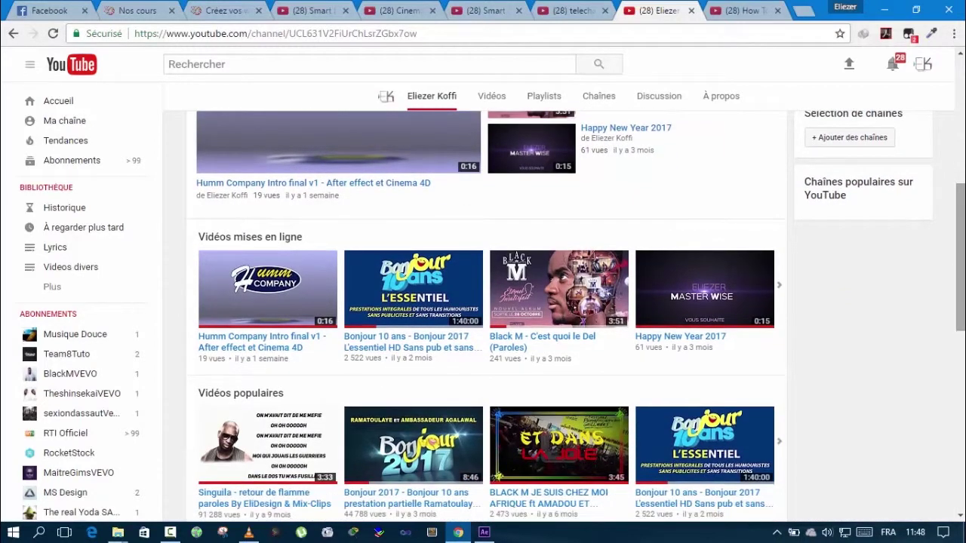
# Look through the YouTube channel's home page sections and its list of uploaded videos.
pyautogui.moveTo(964, 234); pyautogui.dragTo(963, 388)
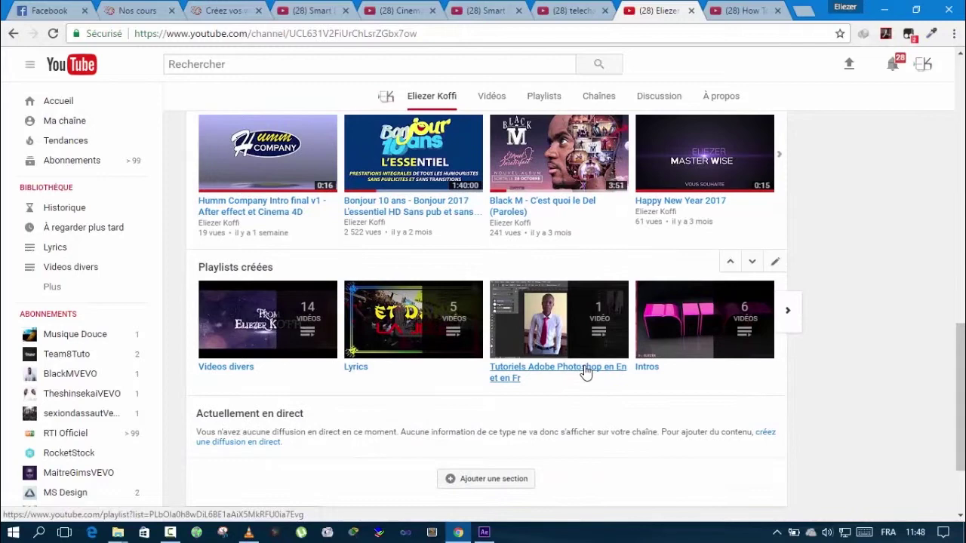
pyautogui.moveTo(959, 392); pyautogui.dragTo(962, 447)
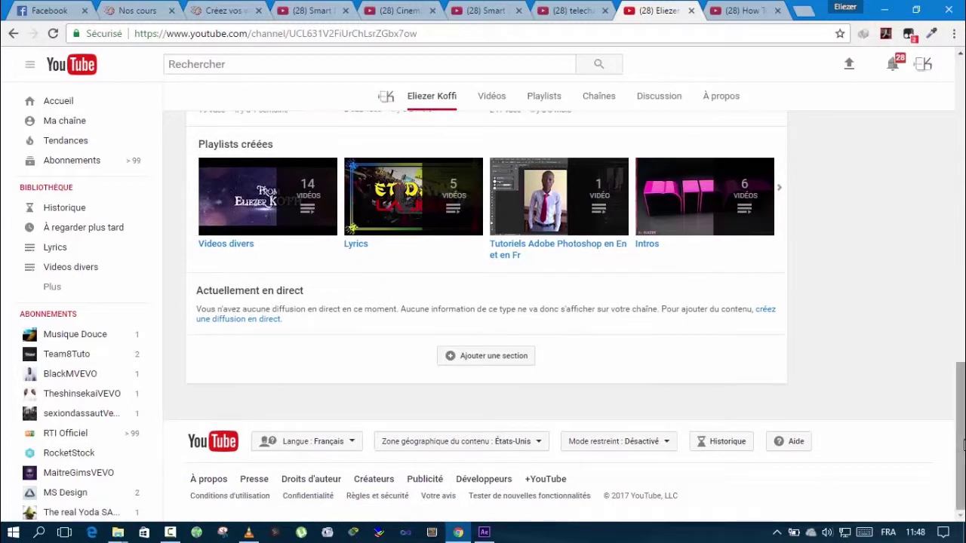
pyautogui.moveTo(961, 408); pyautogui.dragTo(960, 138)
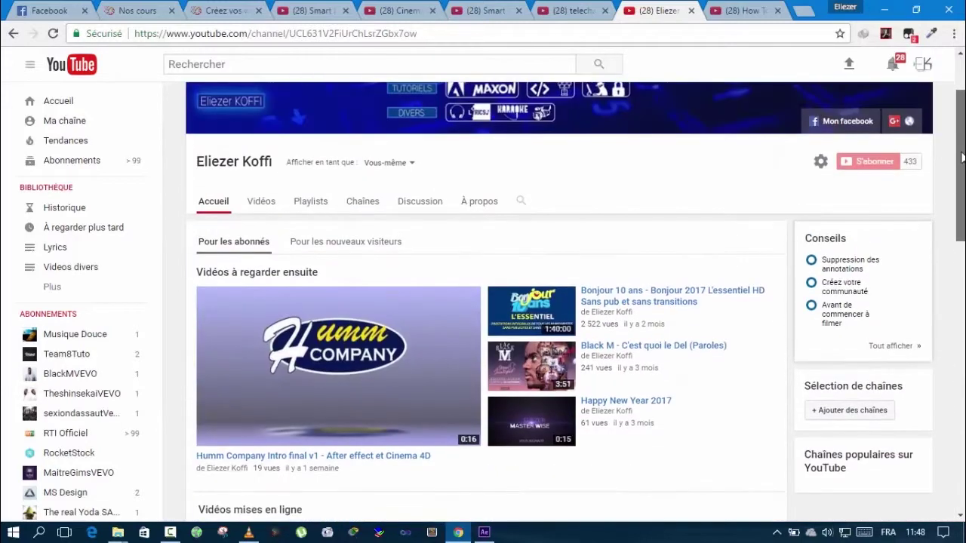
pyautogui.click(264, 202)
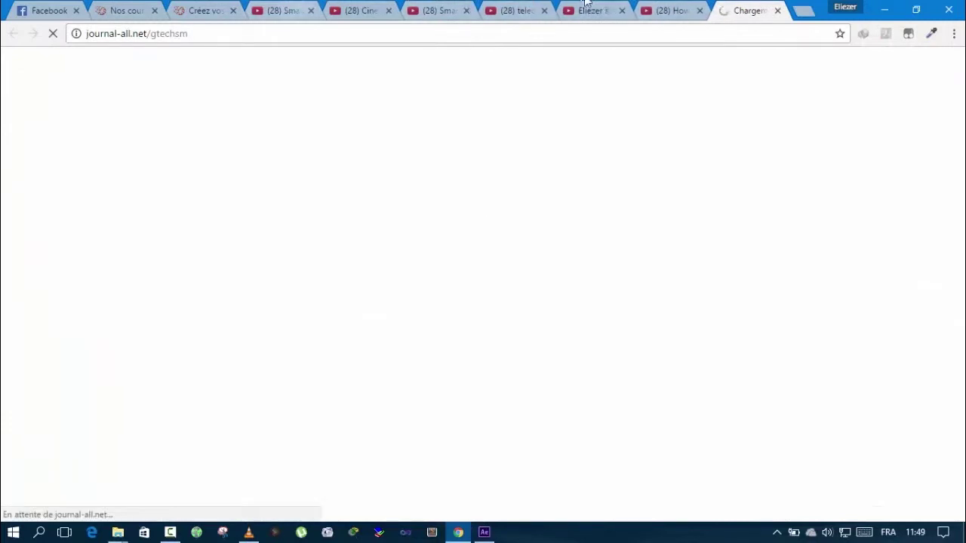
pyautogui.click(609, 8)
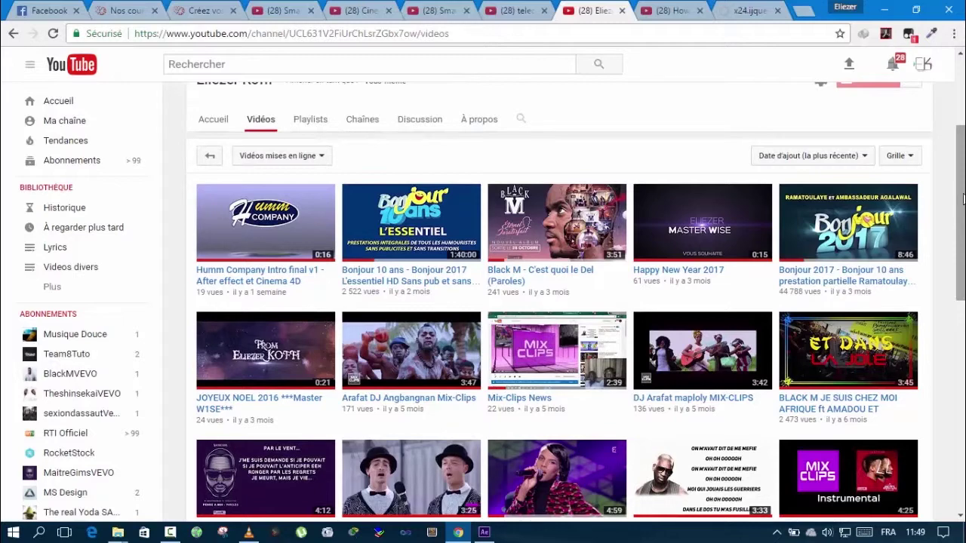
pyautogui.moveTo(963, 198); pyautogui.dragTo(964, 133)
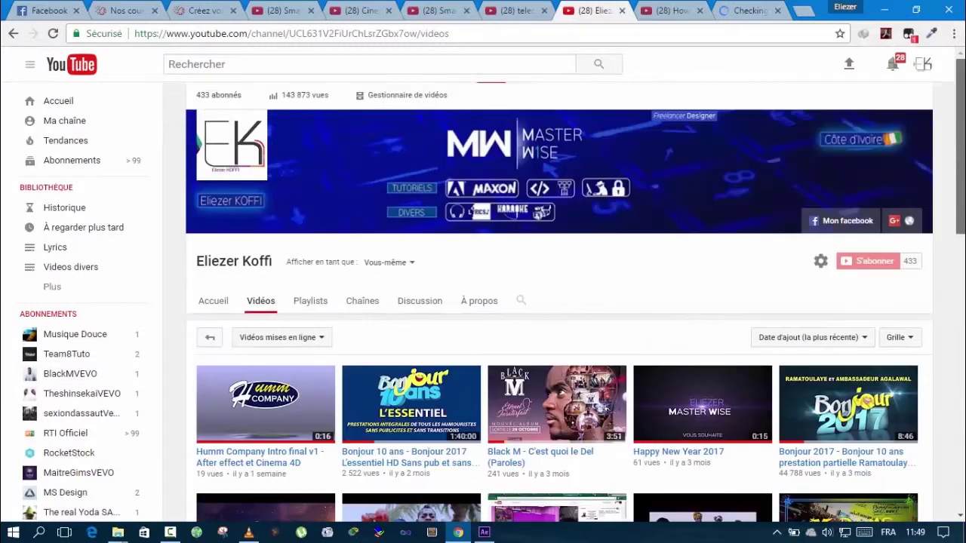
# Open the channel's playlists and look through the created playlists and the channel header.
pyautogui.click(298, 304)
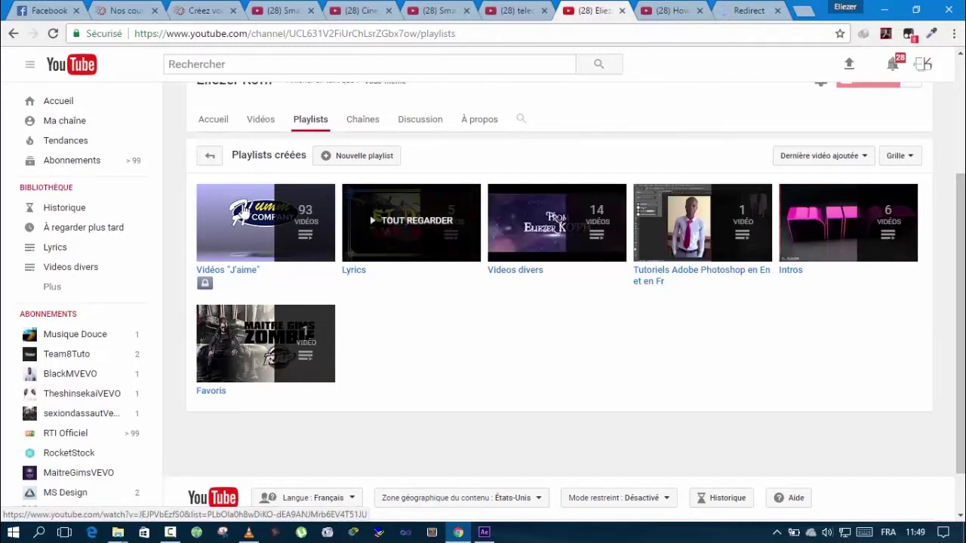
pyautogui.moveTo(958, 336); pyautogui.dragTo(950, 201)
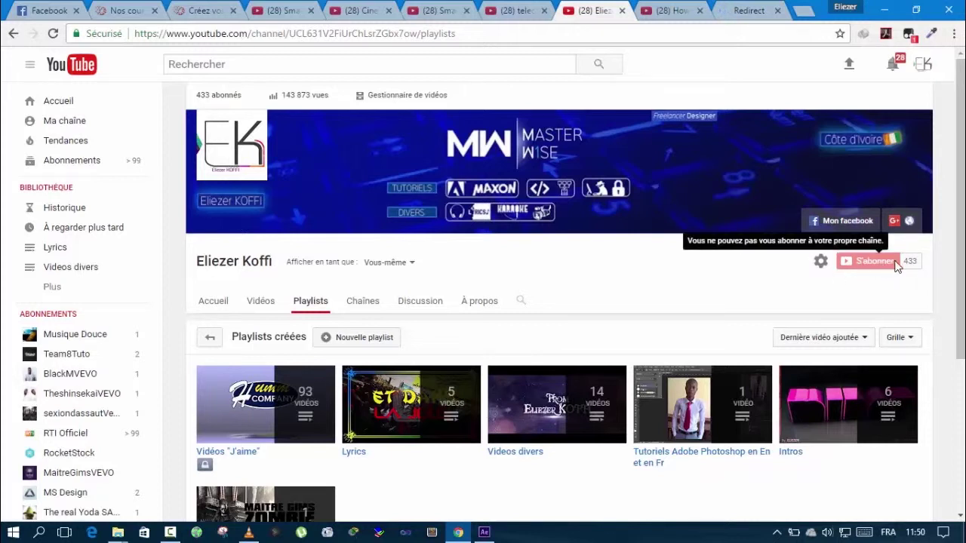
pyautogui.scroll(-1, 560, 301)
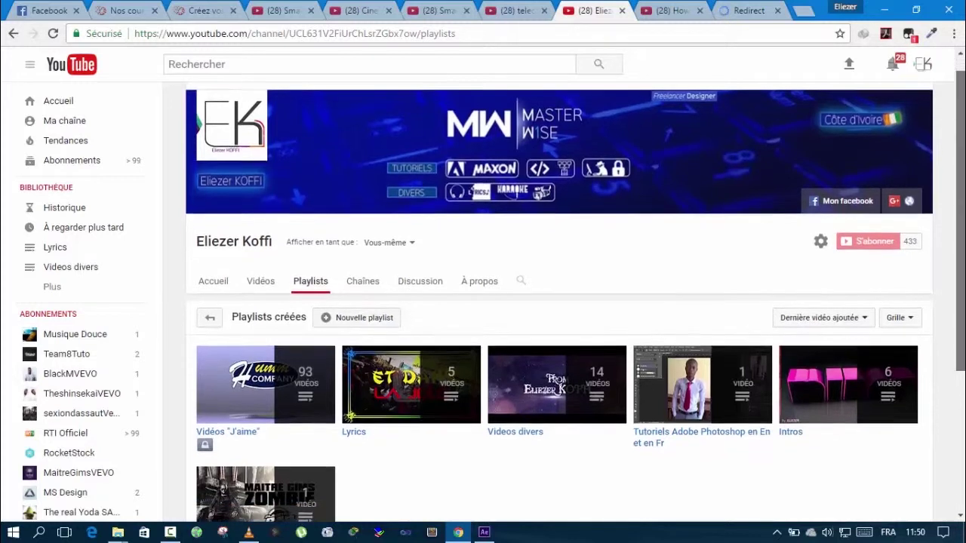
pyautogui.scroll(1, 559, 302)
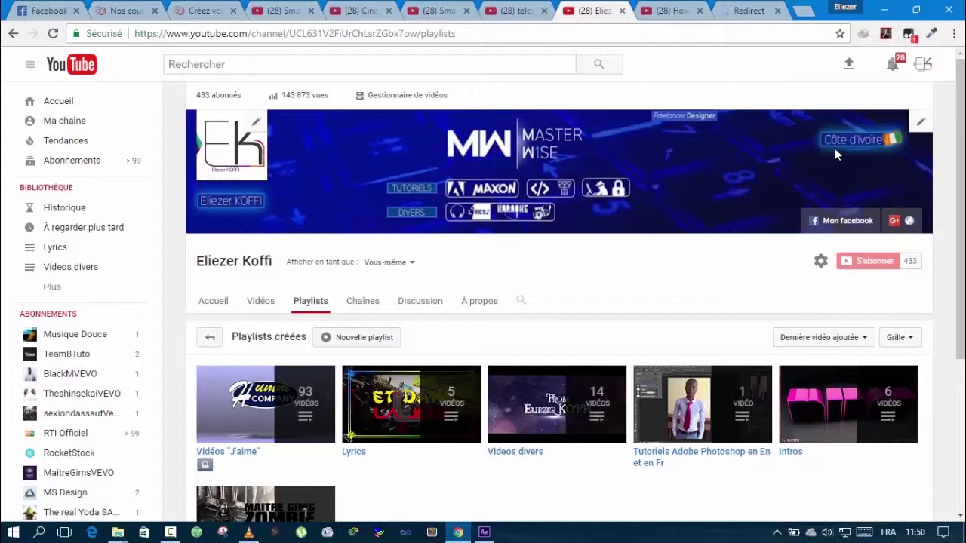
pyautogui.scroll(-3, 831, 144)
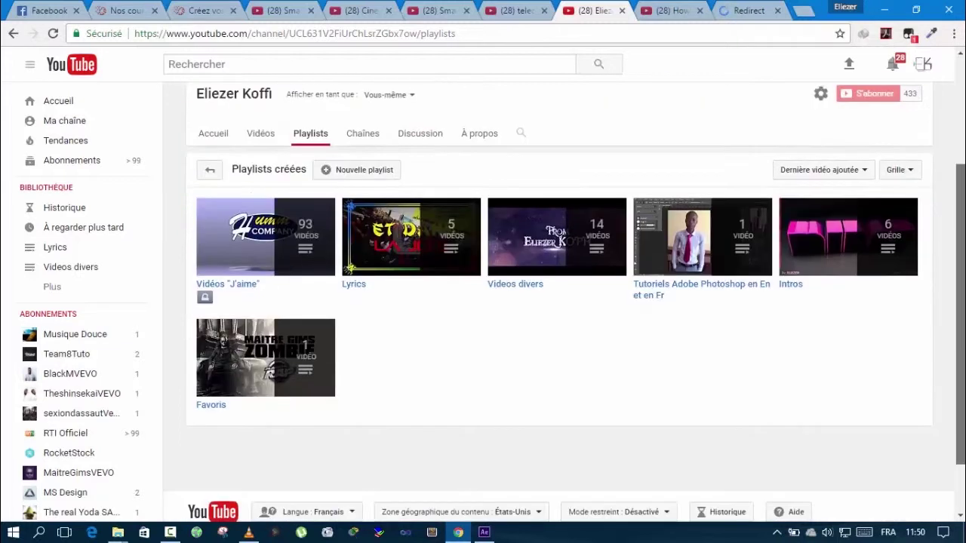
pyautogui.moveTo(960, 331); pyautogui.dragTo(959, 358)
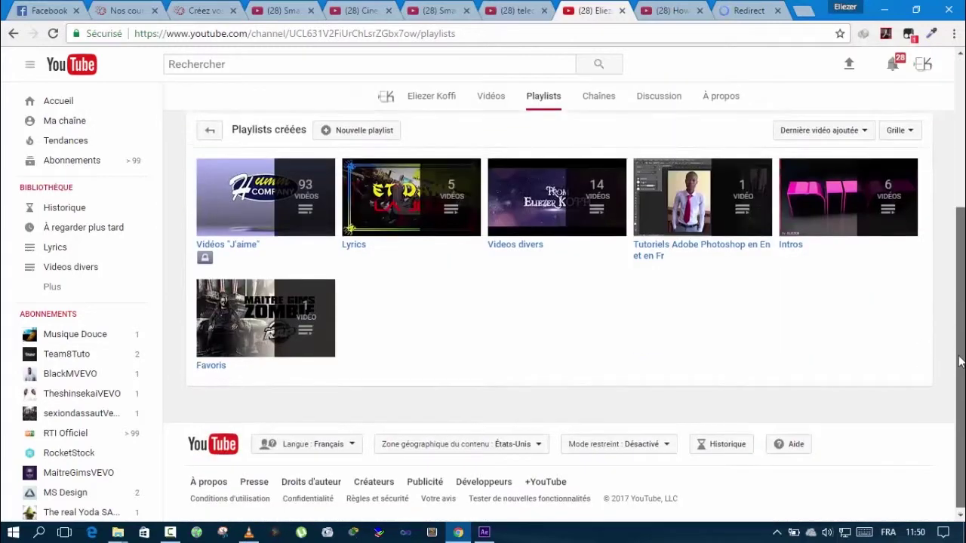
pyautogui.click(485, 532)
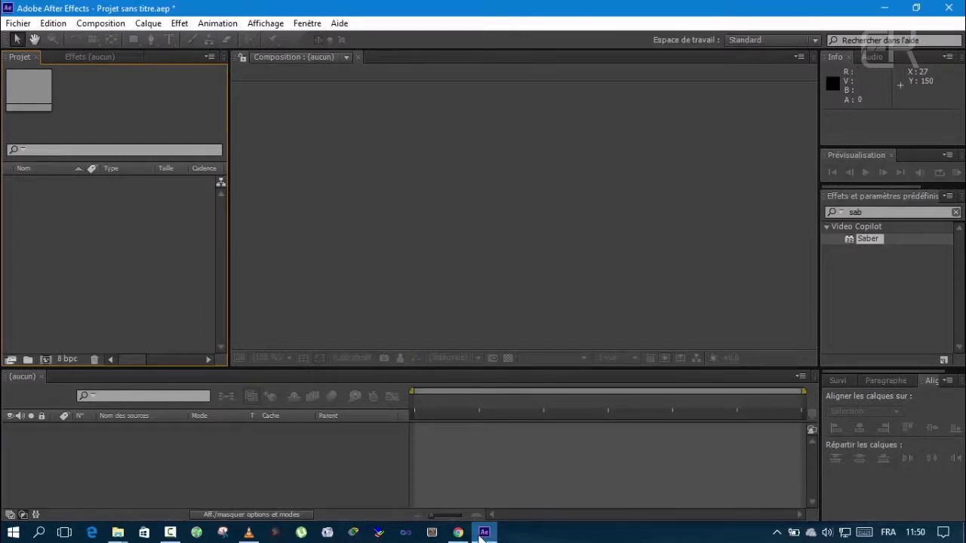
pyautogui.click(458, 533)
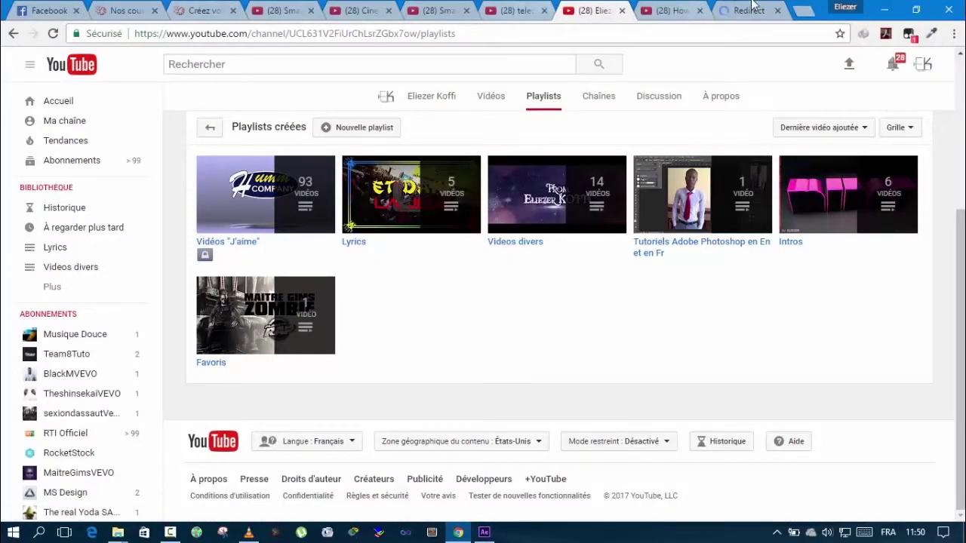
# Load Google in the redirected ad tab and search for "video copilot saber".
pyautogui.click(724, 15)
pyautogui.click(598, 36)
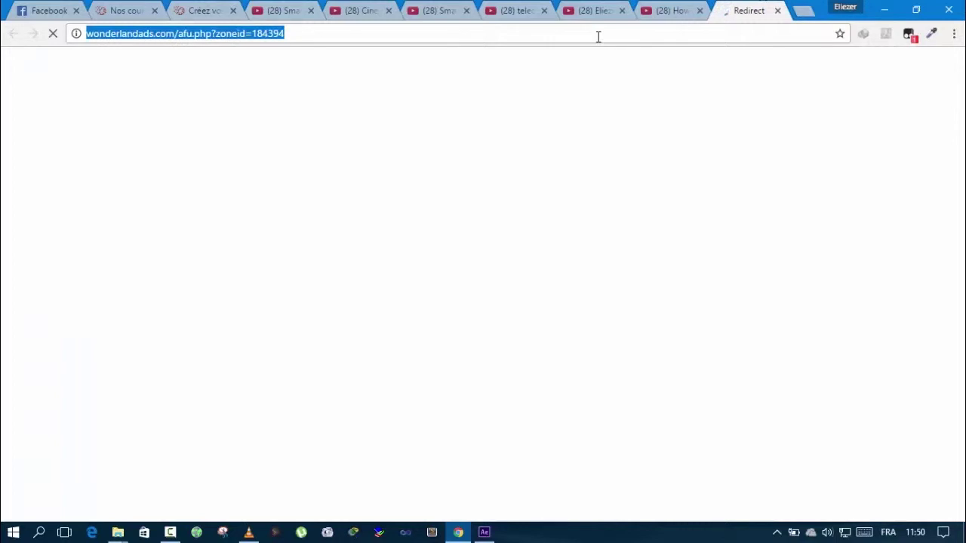
pyautogui.write('g')
pyautogui.press('Return')
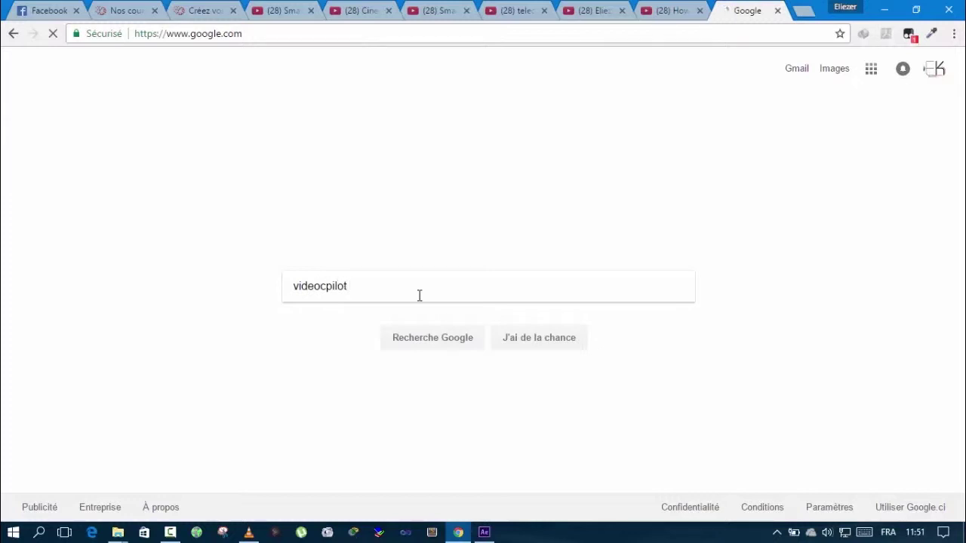
pyautogui.write('saber')
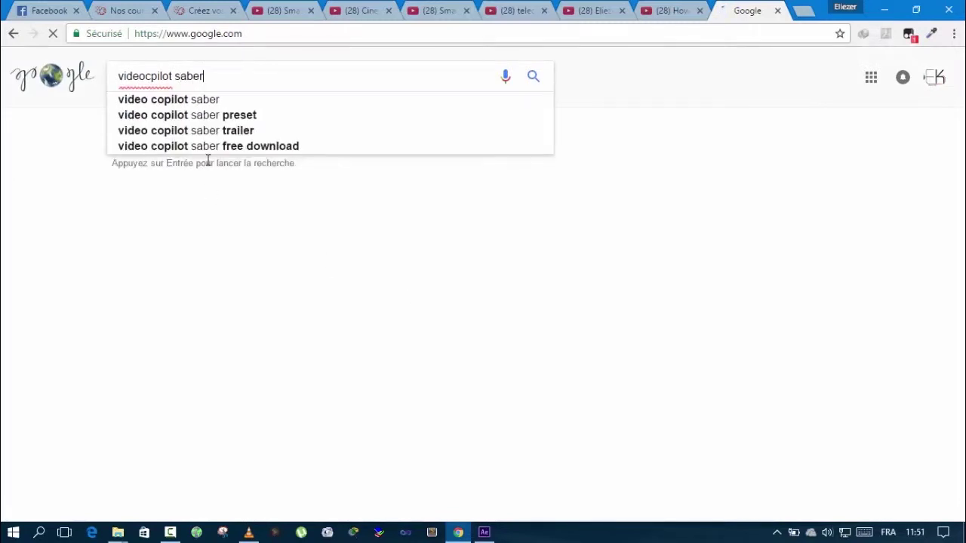
pyautogui.click(202, 106)
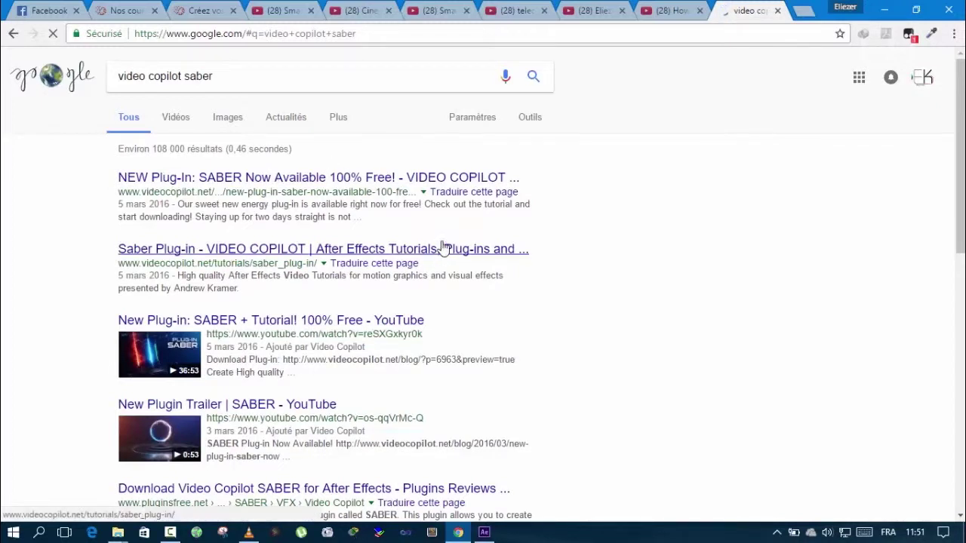
# Open the result "NEW Plug-In: SABER Now Available 100% Free!" in a new tab, and the "New Plugin Trailer | SABER" video in the results tab.
pyautogui.rightClick(249, 181)
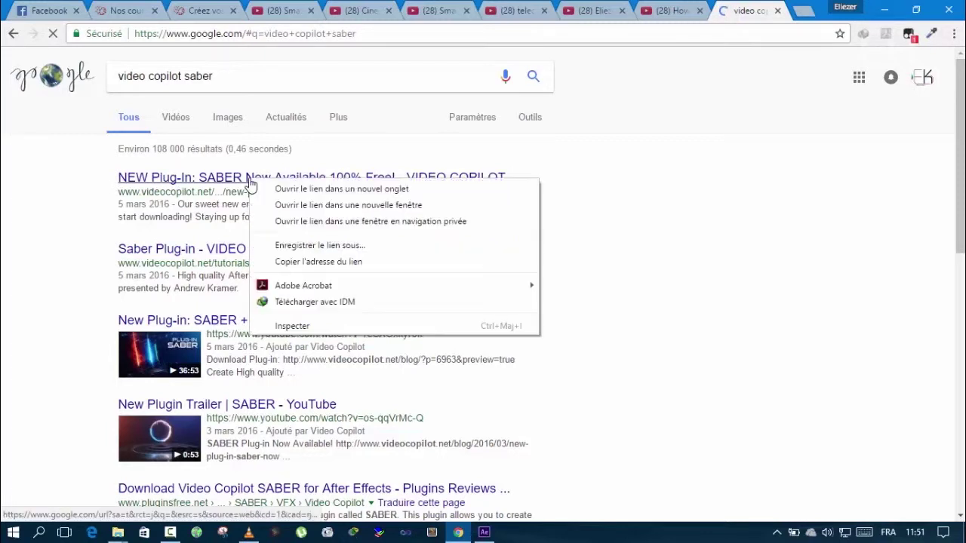
pyautogui.click(273, 190)
pyautogui.click(726, 7)
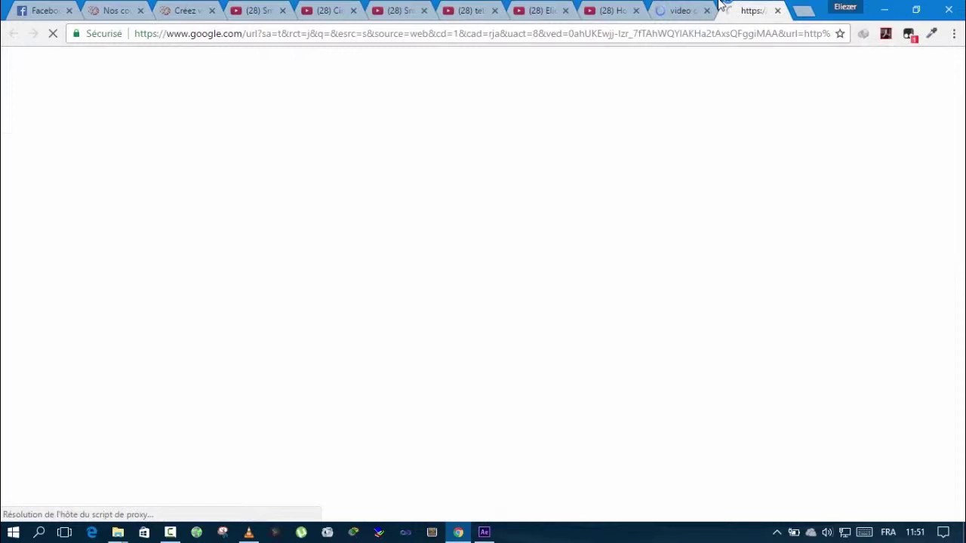
pyautogui.click(668, 7)
pyautogui.scroll(-3, 960, 151)
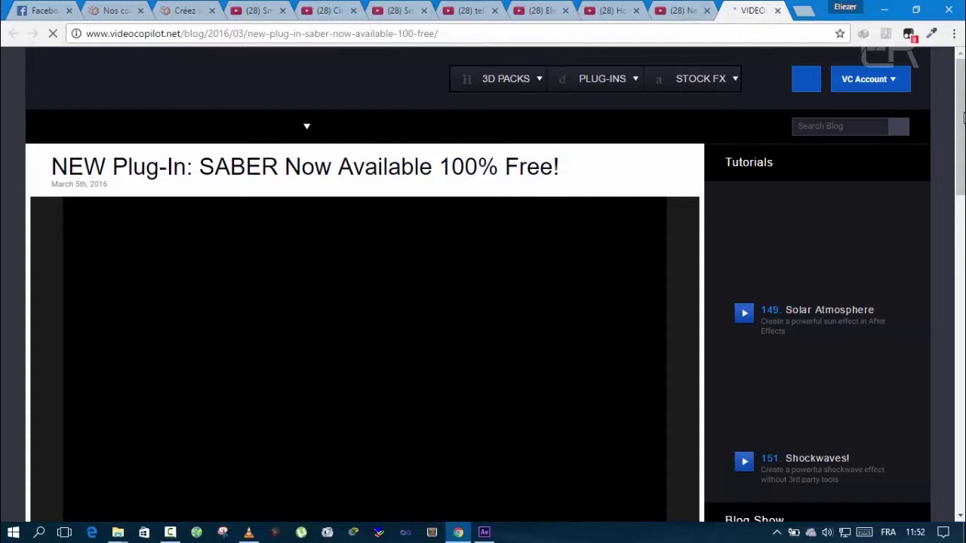
# Start the "New Plug-in: SABER + Tutorial! 100% Free" video embedded in the Video Copilot article.
pyautogui.moveTo(963, 113); pyautogui.dragTo(963, 130)
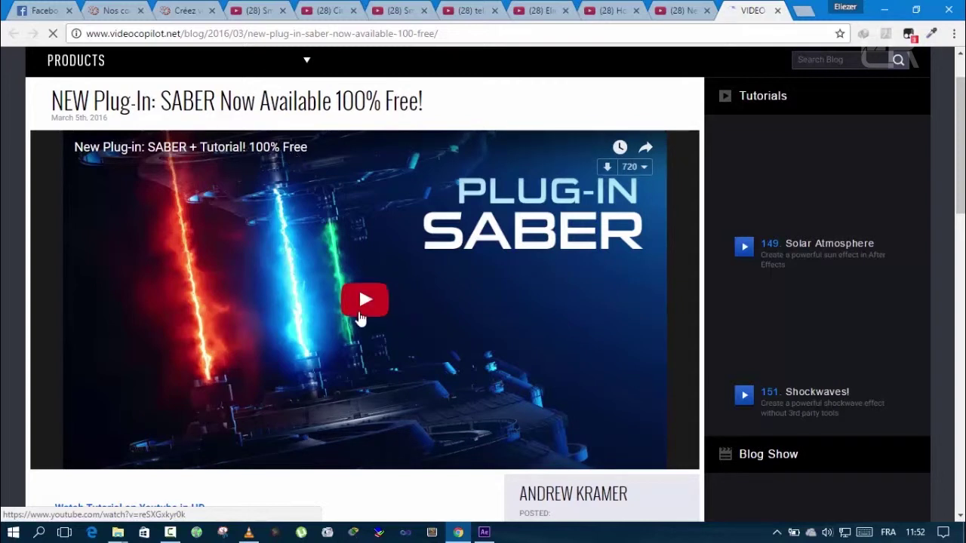
pyautogui.click(363, 306)
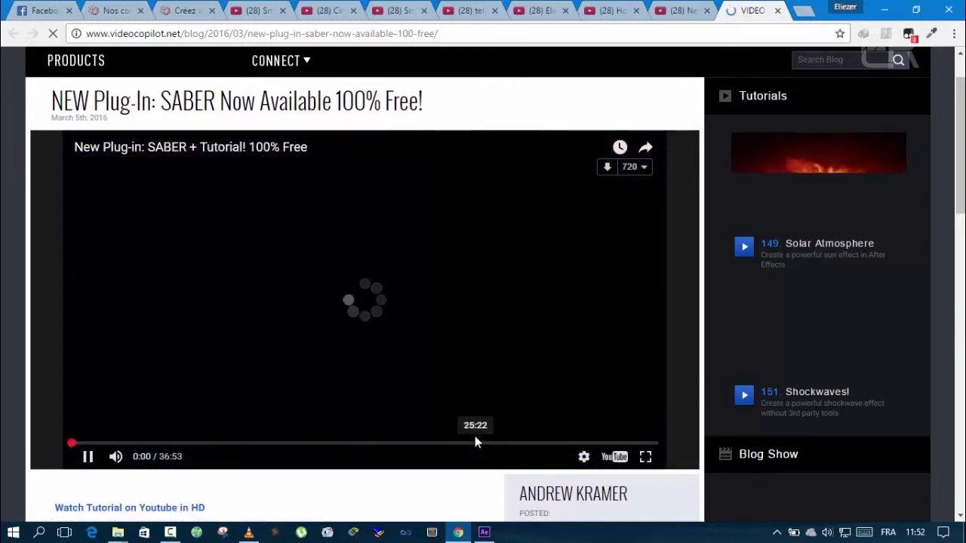
# Watch the "New Plugin Trailer | SABER" video on YouTube and pause it near the end.
pyautogui.click(678, 10)
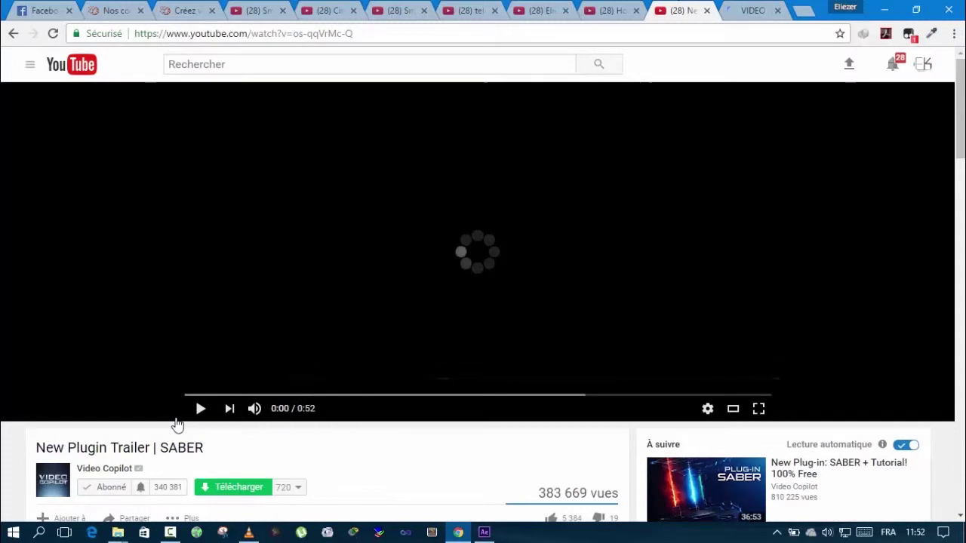
pyautogui.click(194, 415)
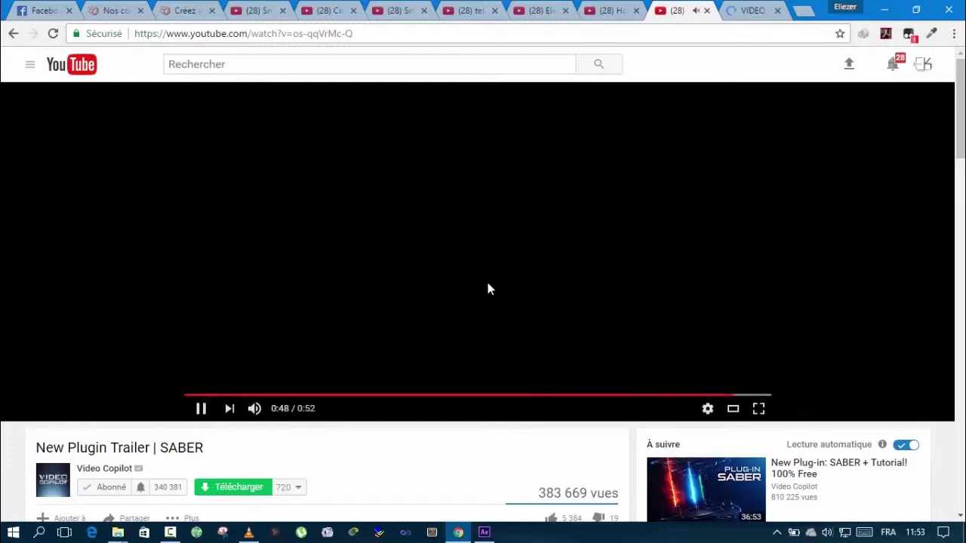
pyautogui.click(502, 284)
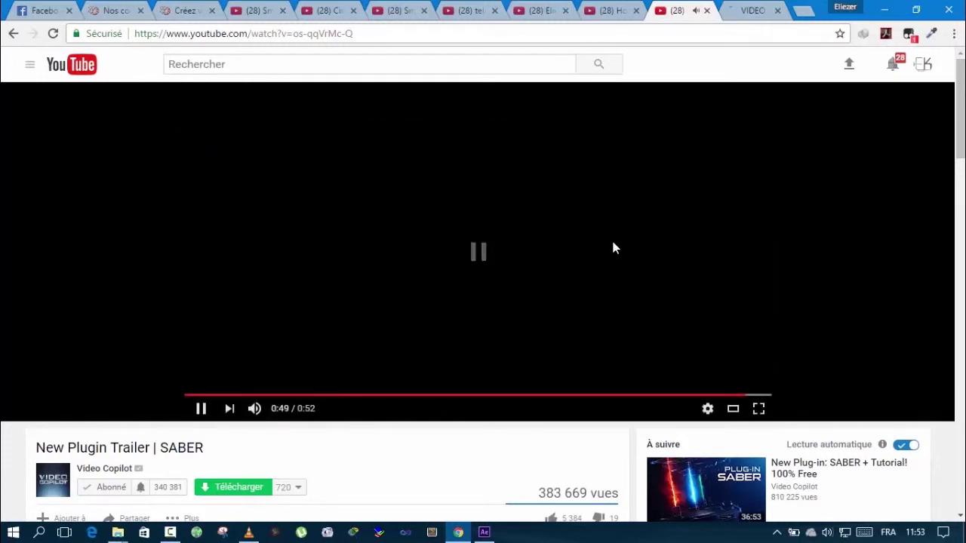
# Pause the tutorial video in the Video Copilot article and review the plug-in's key uses, features and Windows and Apple downloads.
pyautogui.click(733, 6)
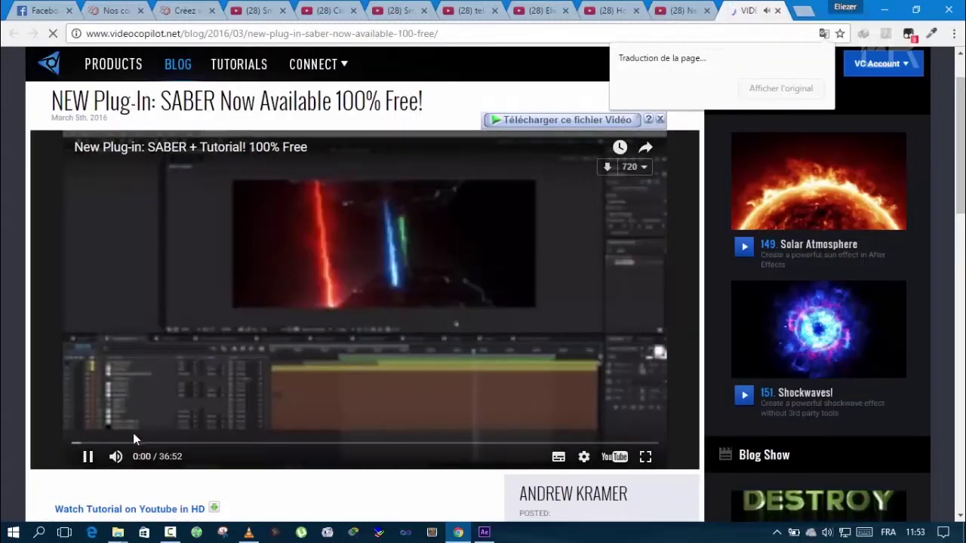
pyautogui.click(88, 456)
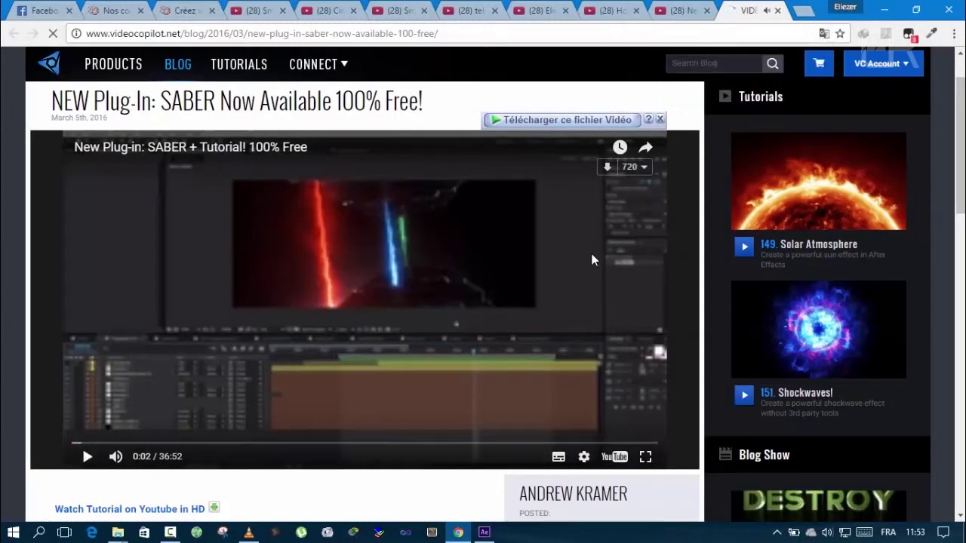
pyautogui.scroll(-7, 479, 302)
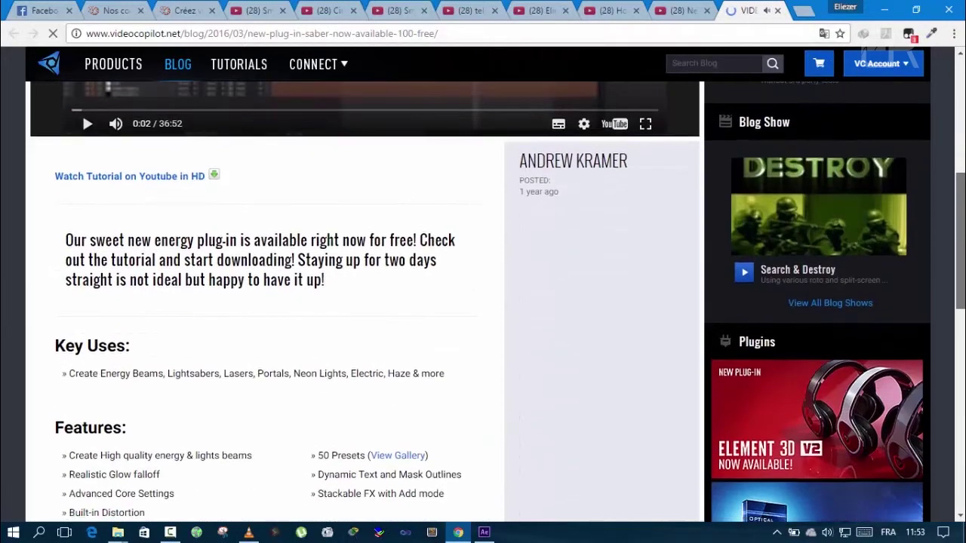
pyautogui.scroll(6, 480, 302)
pyautogui.scroll(3, 480, 302)
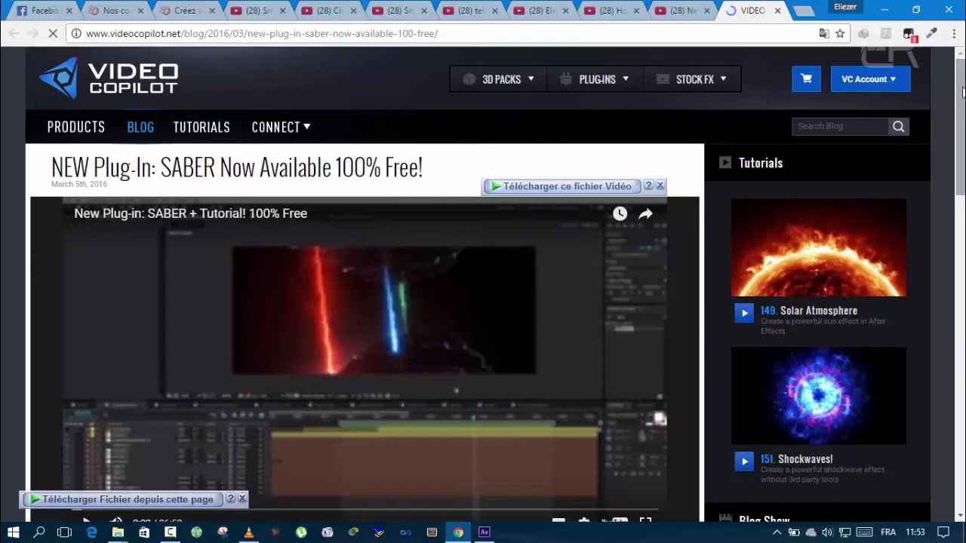
pyautogui.scroll(-5, 962, 92)
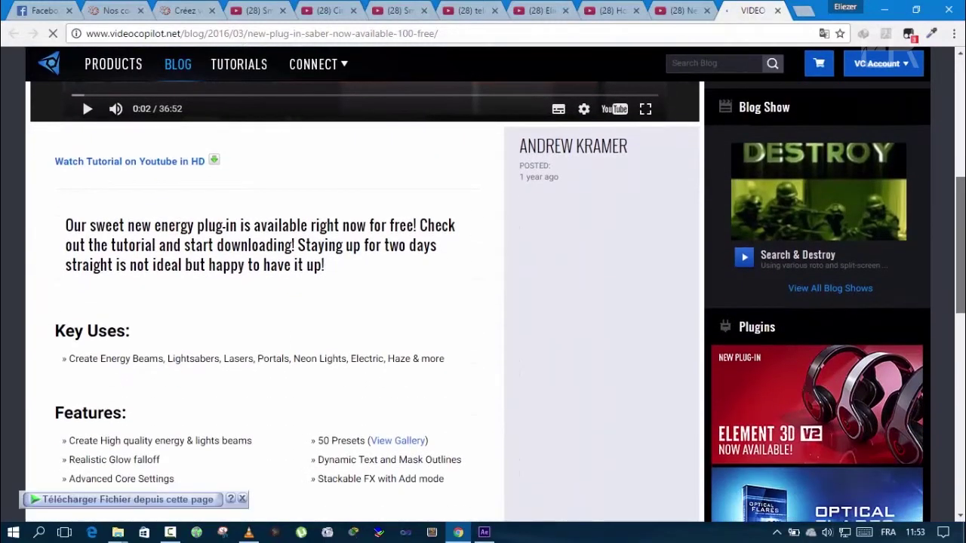
pyautogui.scroll(-5, 483, 301)
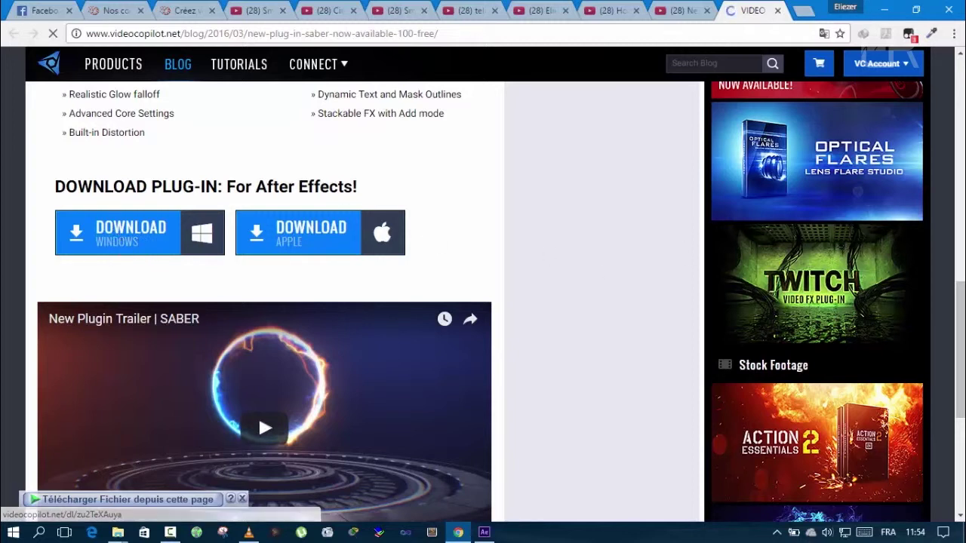
pyautogui.scroll(-4, 121, 247)
pyautogui.moveTo(961, 414); pyautogui.dragTo(961, 113)
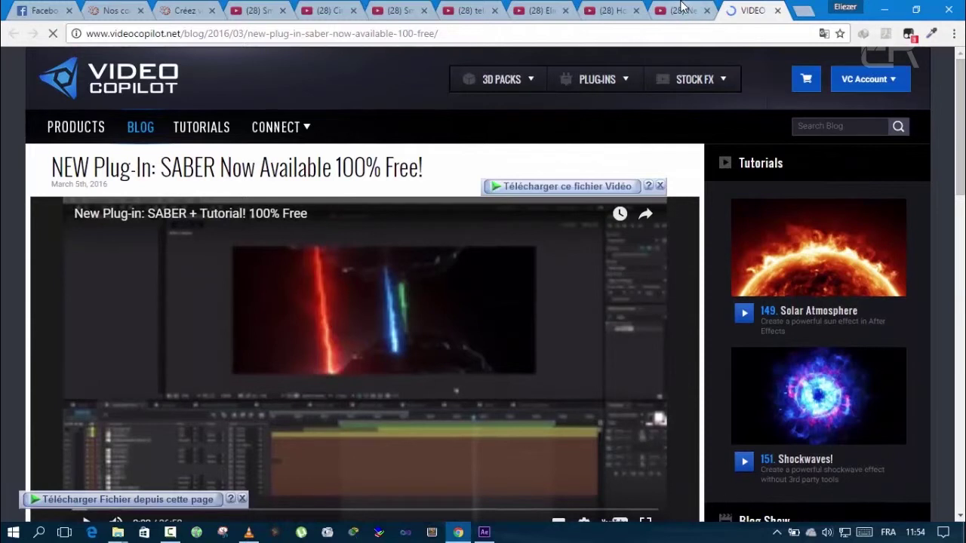
# Return briefly to the Saber trailer page and switch to Adobe After Effects.
pyautogui.click(681, 10)
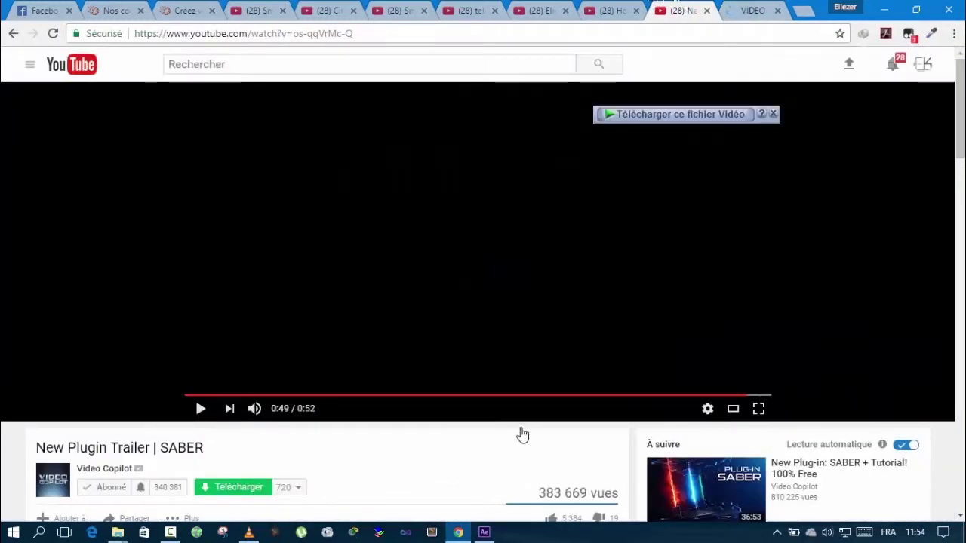
pyautogui.click(484, 533)
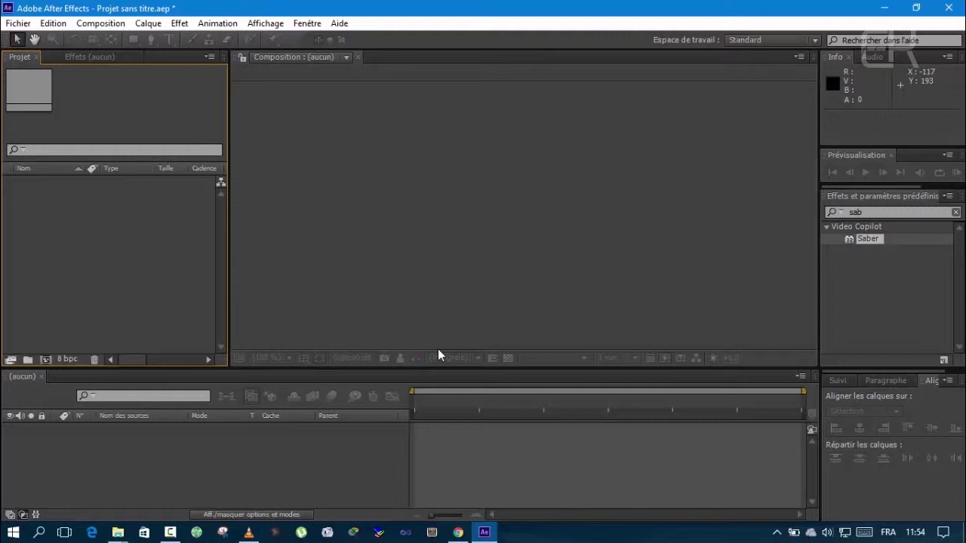
pyautogui.click(371, 267)
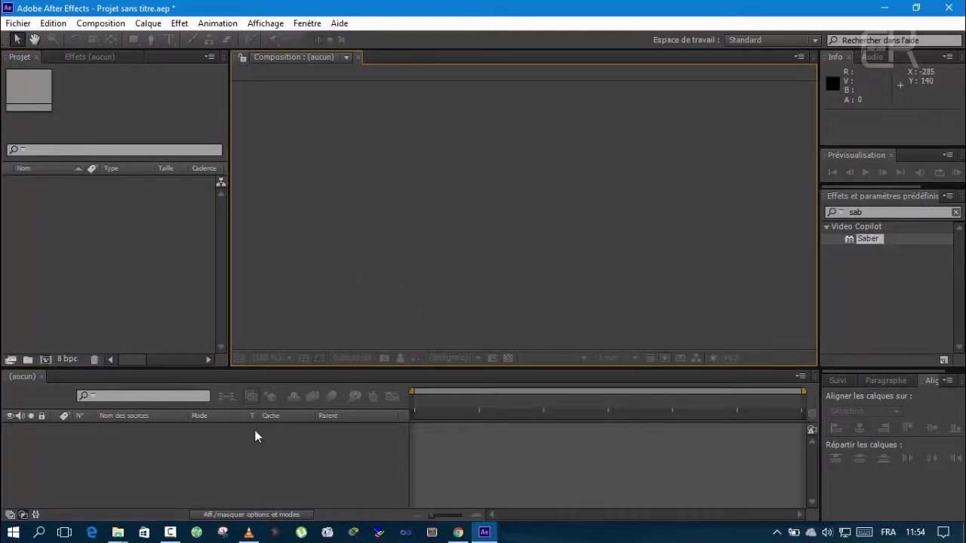
pyautogui.click(227, 446)
pyautogui.click(120, 241)
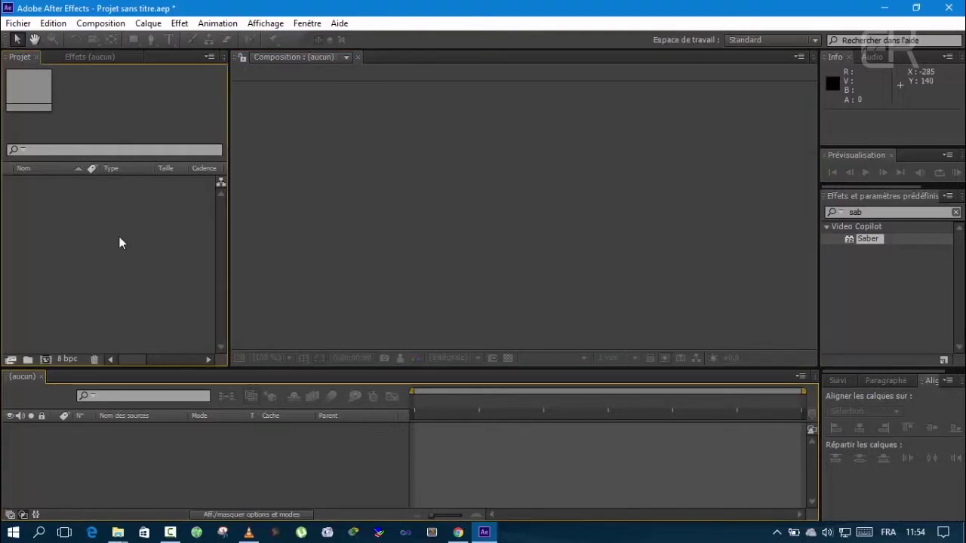
# Create a composition named Saber Test with the HDV/HDTV 720 25 preset and a duration of 9 seconds.
pyautogui.click(100, 23)
pyautogui.click(110, 39)
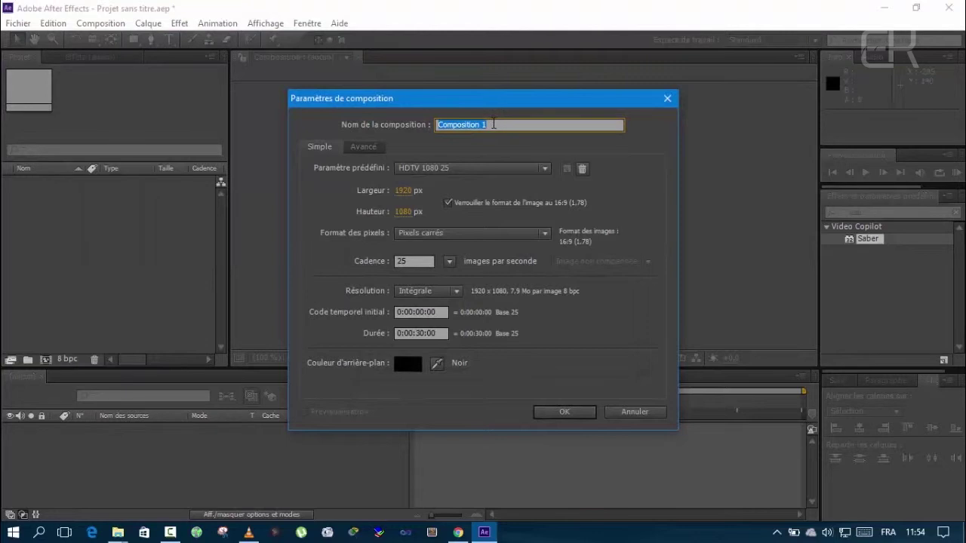
pyautogui.write('Saber Test')
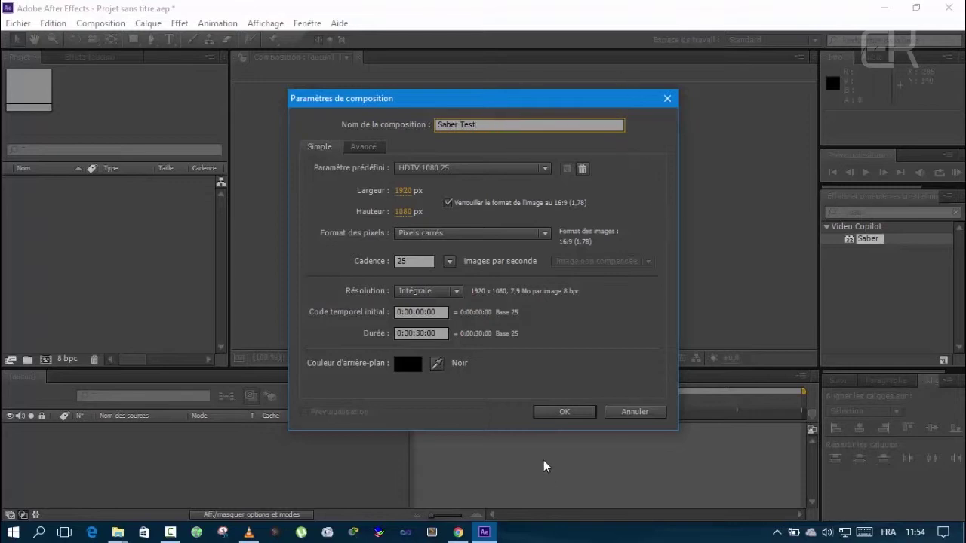
pyautogui.click(526, 168)
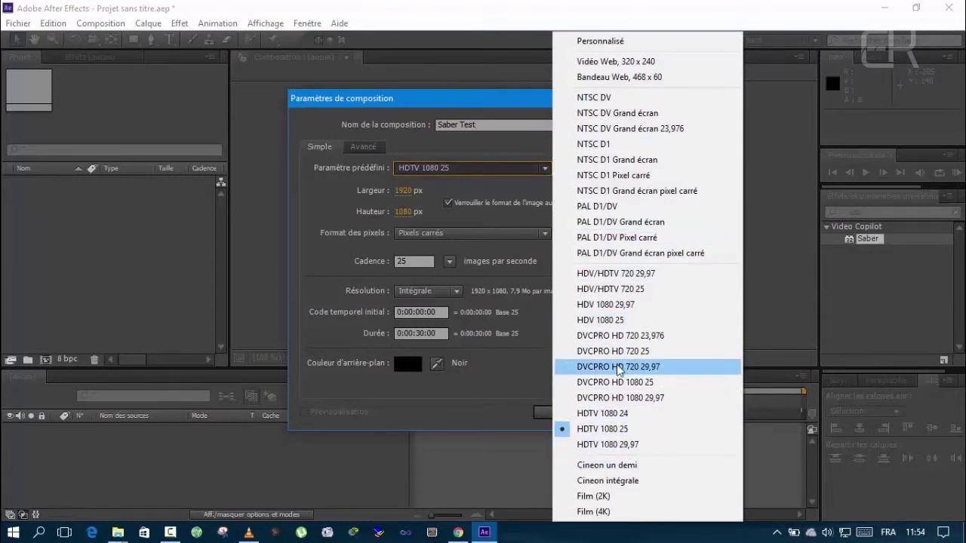
pyautogui.click(613, 294)
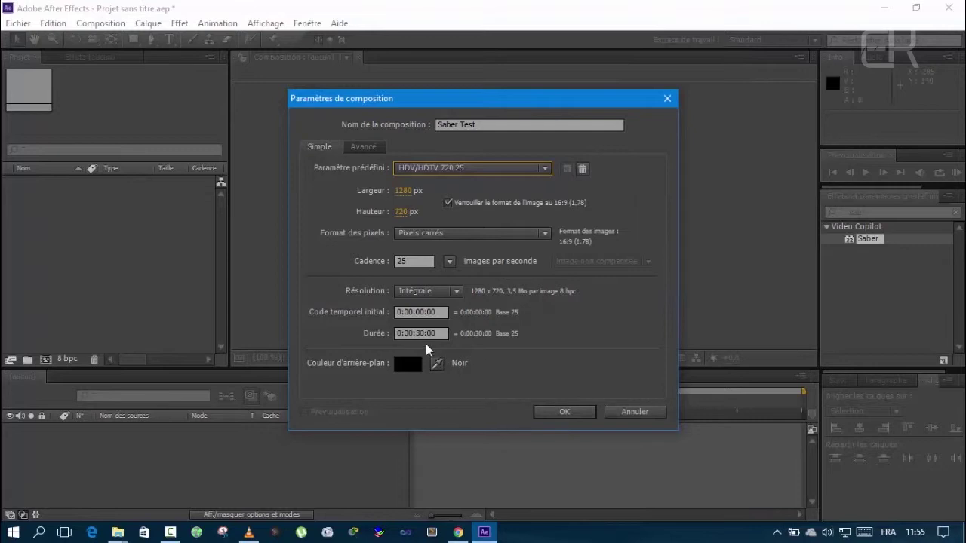
pyautogui.click(423, 333)
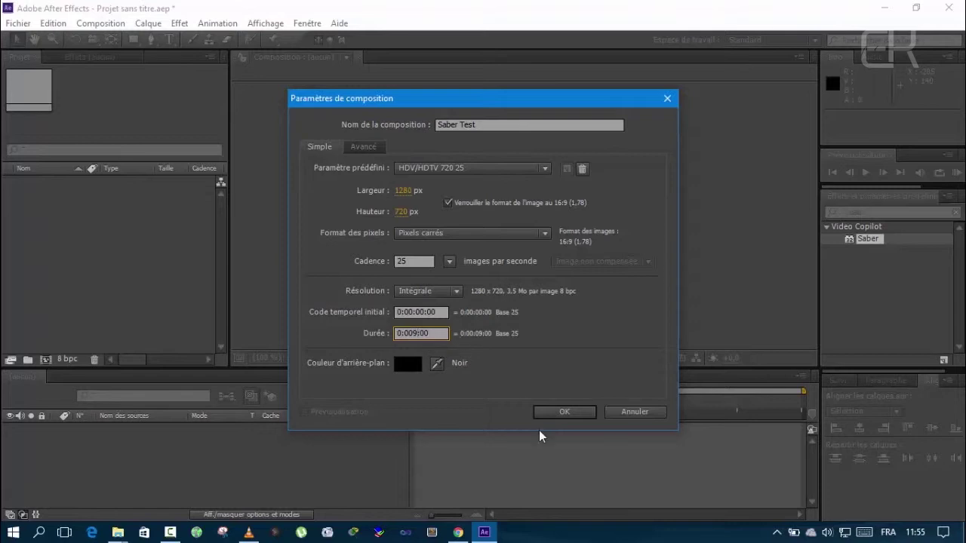
pyautogui.click(556, 414)
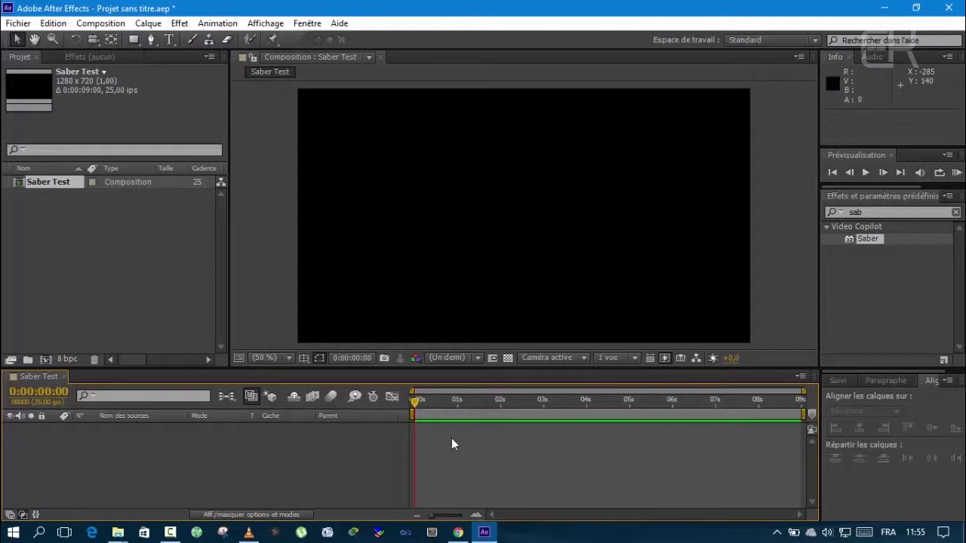
# Create a black solid layer named Saber at 1280 x 720 px in the Saber Test composition.
pyautogui.rightClick(121, 465)
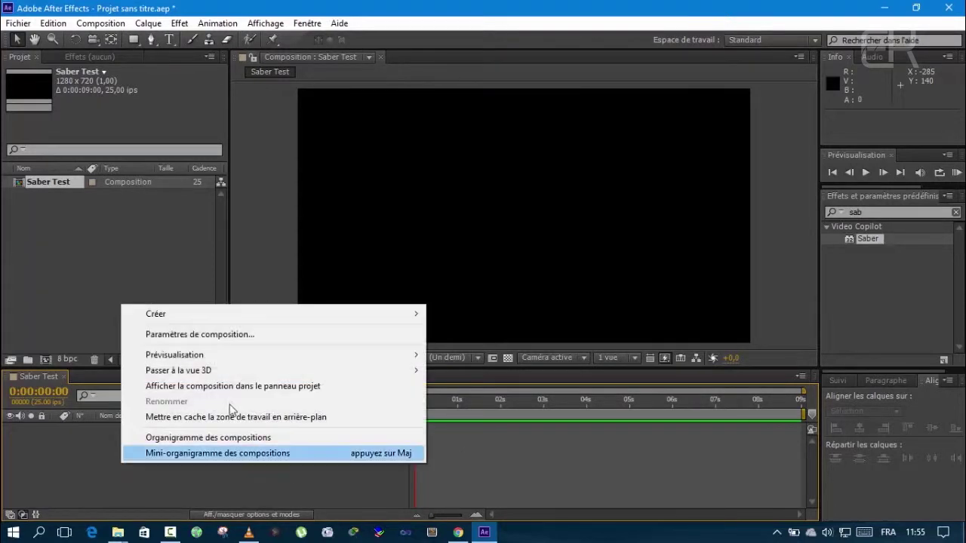
pyautogui.rightClick(99, 466)
pyautogui.rightClick(99, 466)
pyautogui.rightClick(99, 466)
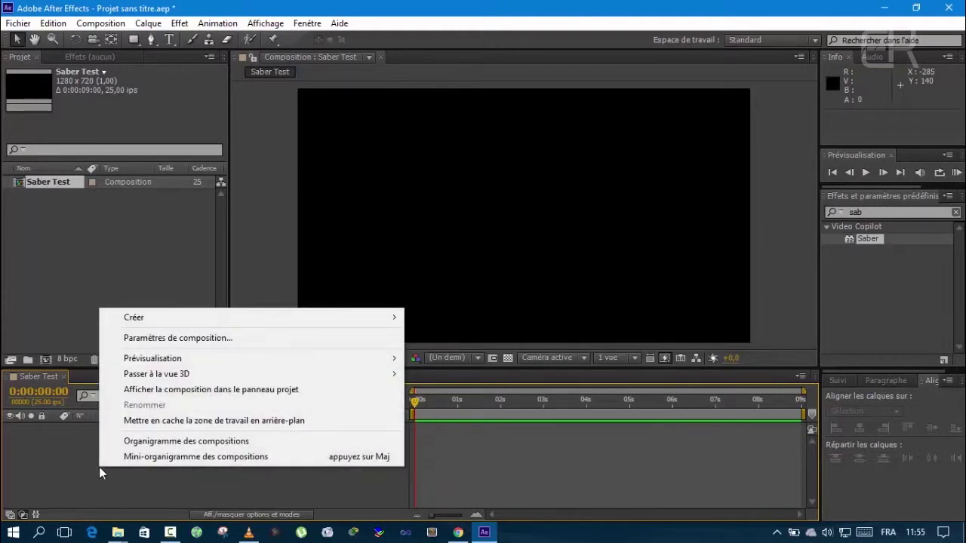
pyautogui.moveTo(337, 326)
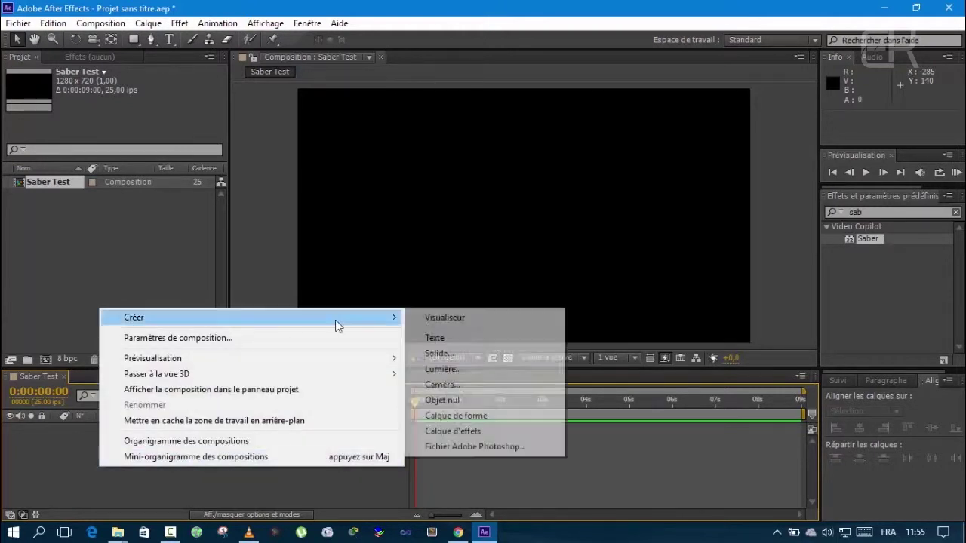
pyautogui.click(469, 353)
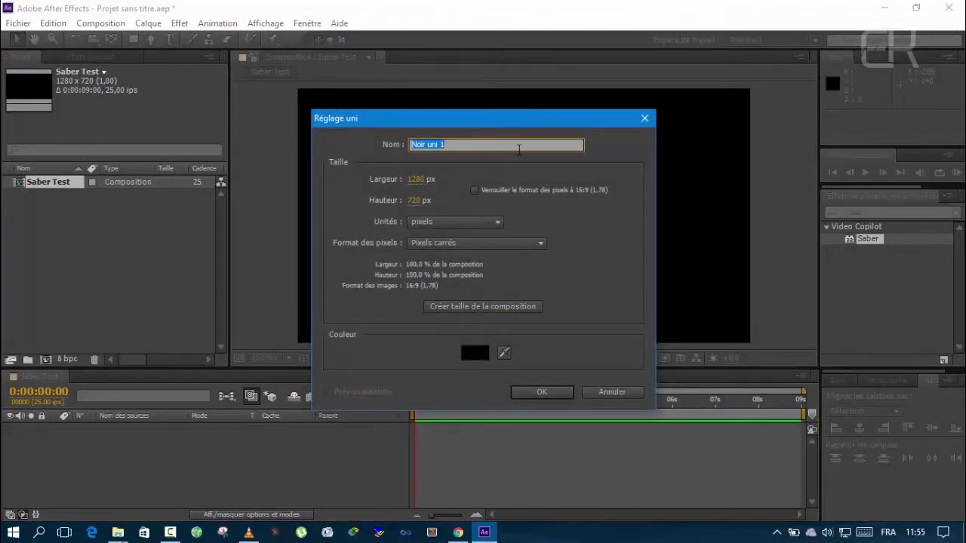
pyautogui.click(464, 161)
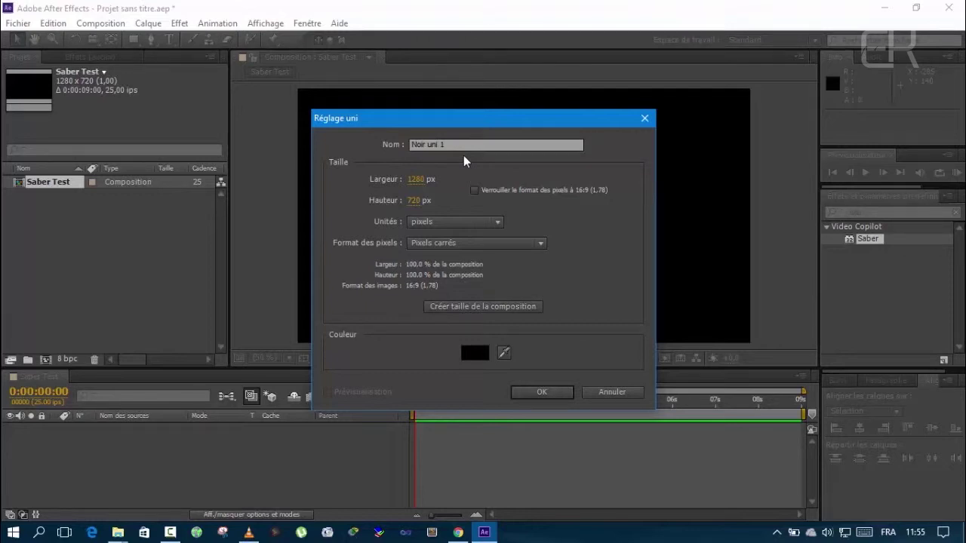
pyautogui.moveTo(455, 143); pyautogui.dragTo(346, 149)
pyautogui.write('Saber')
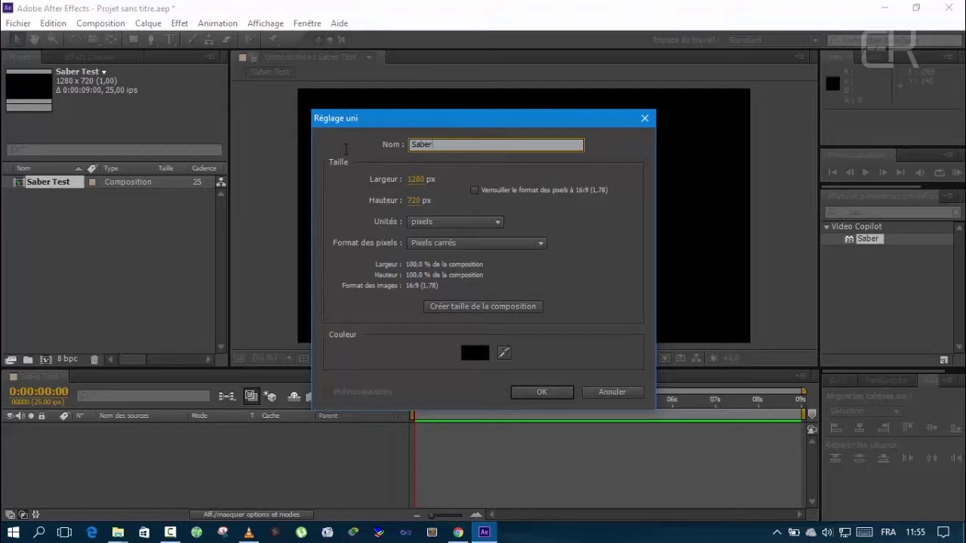
pyautogui.click(523, 391)
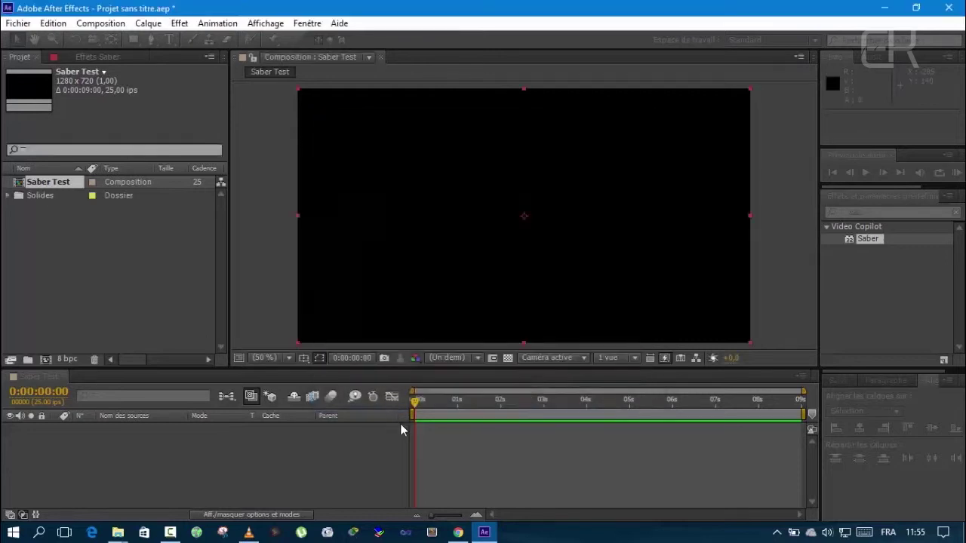
# Add a text layer with the first name in capitals, with no other layer selected.
pyautogui.click(286, 459)
pyautogui.click(173, 39)
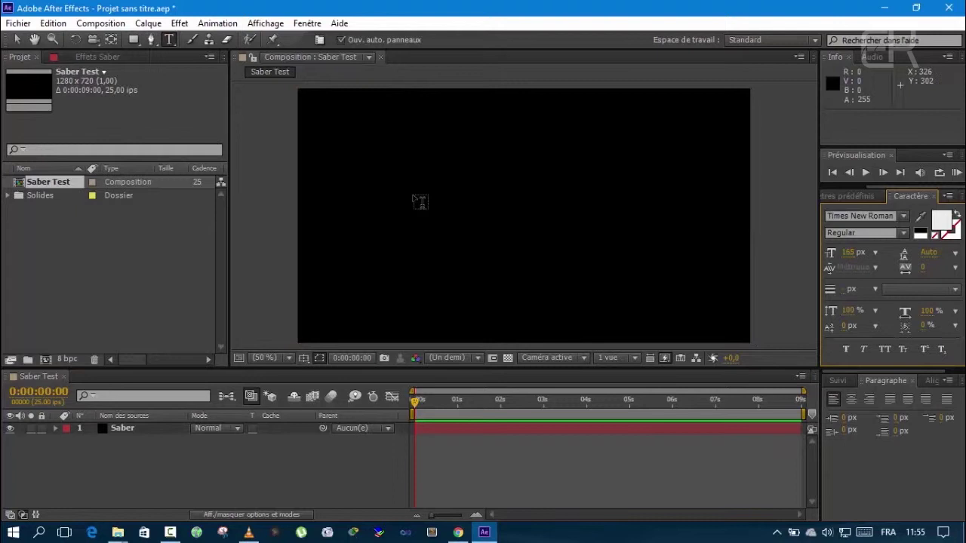
pyautogui.click(418, 220)
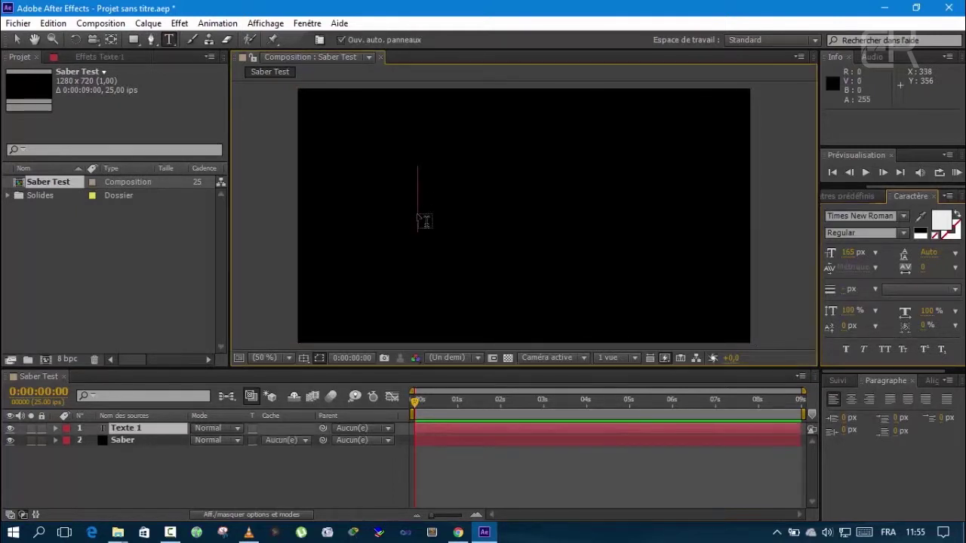
pyautogui.write('E')
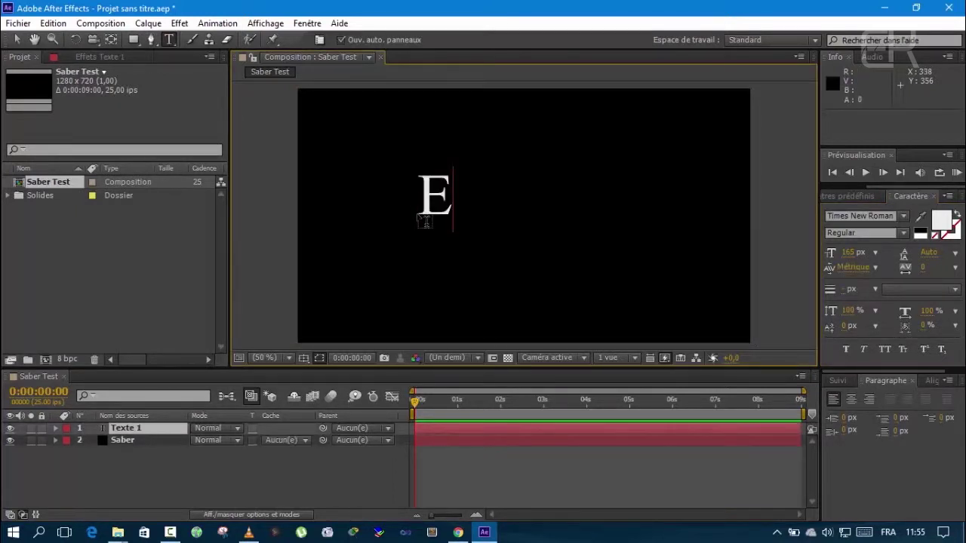
pyautogui.write('LIEZER')
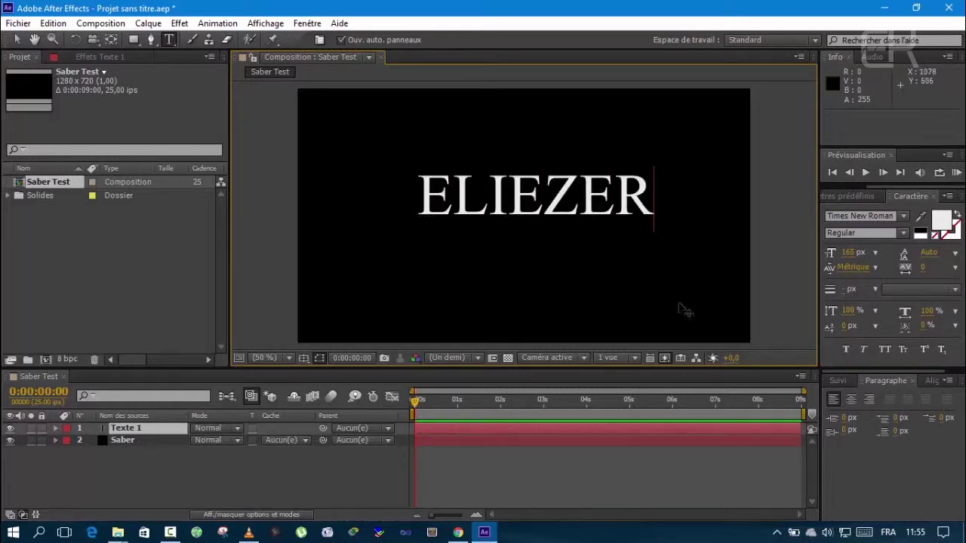
# Centre the text layer horizontally and vertically in the composition.
pyautogui.click(929, 383)
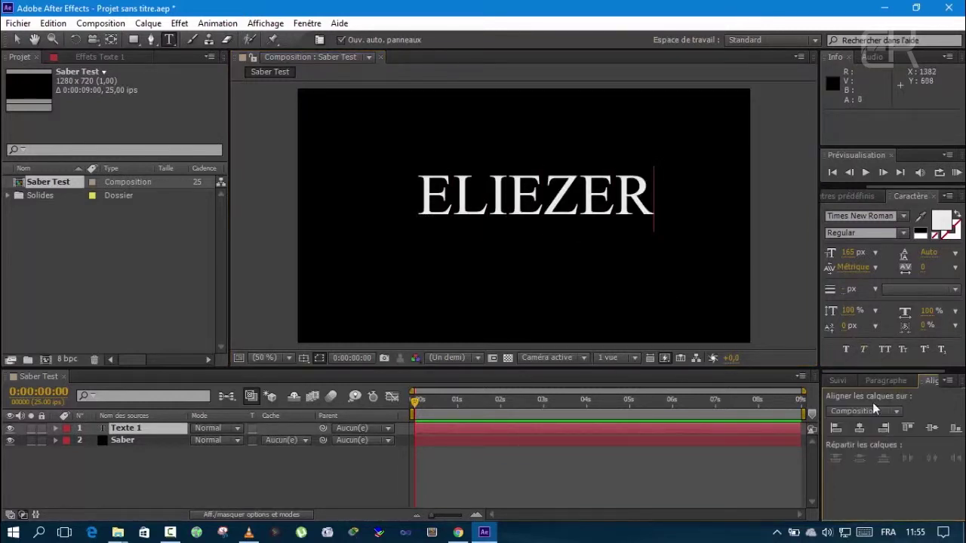
pyautogui.click(858, 427)
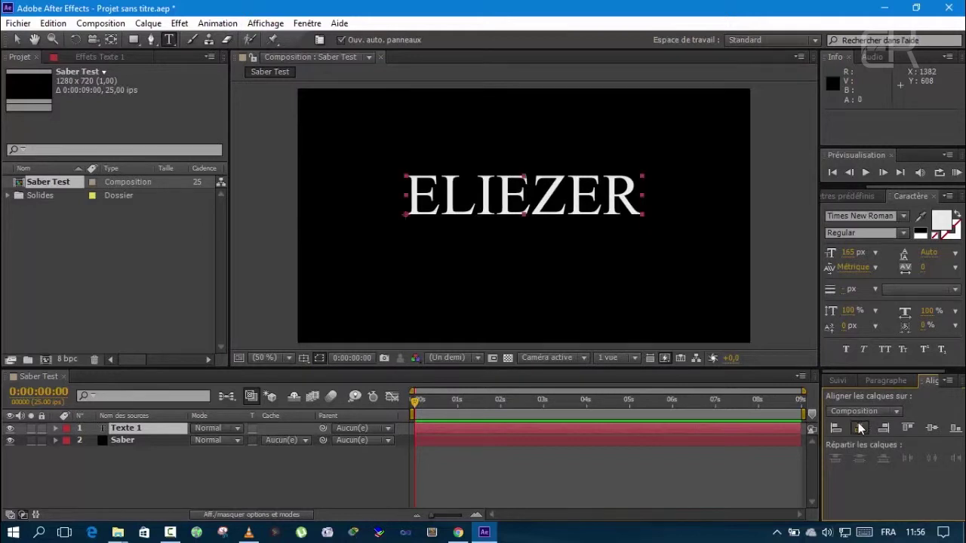
pyautogui.click(930, 427)
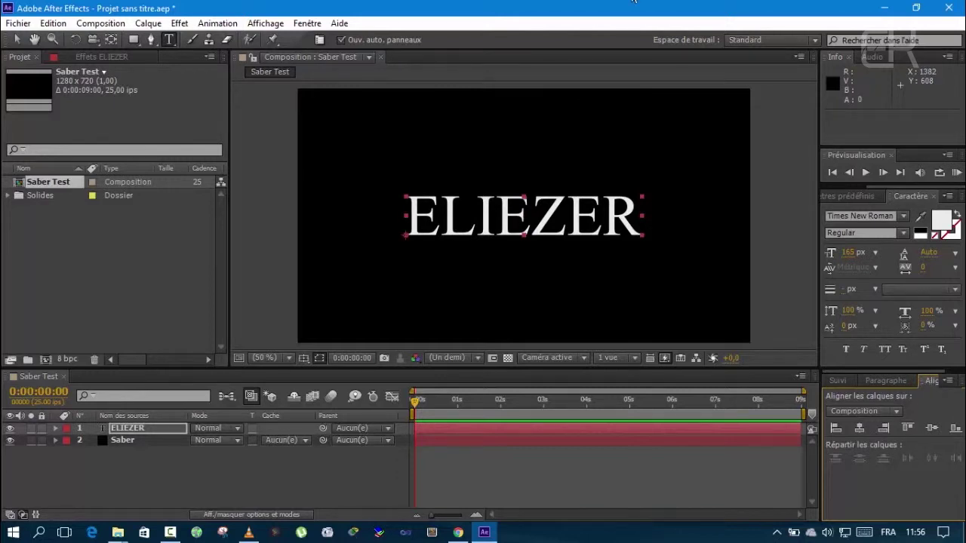
# Check in the list of available panels that the Align panel is enabled.
pyautogui.click(257, 24)
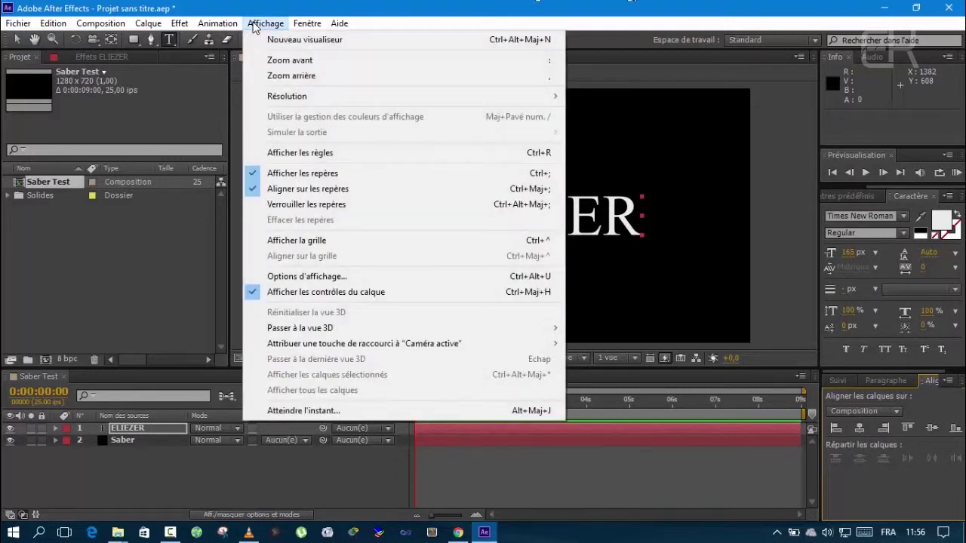
pyautogui.click(260, 23)
pyautogui.click(297, 22)
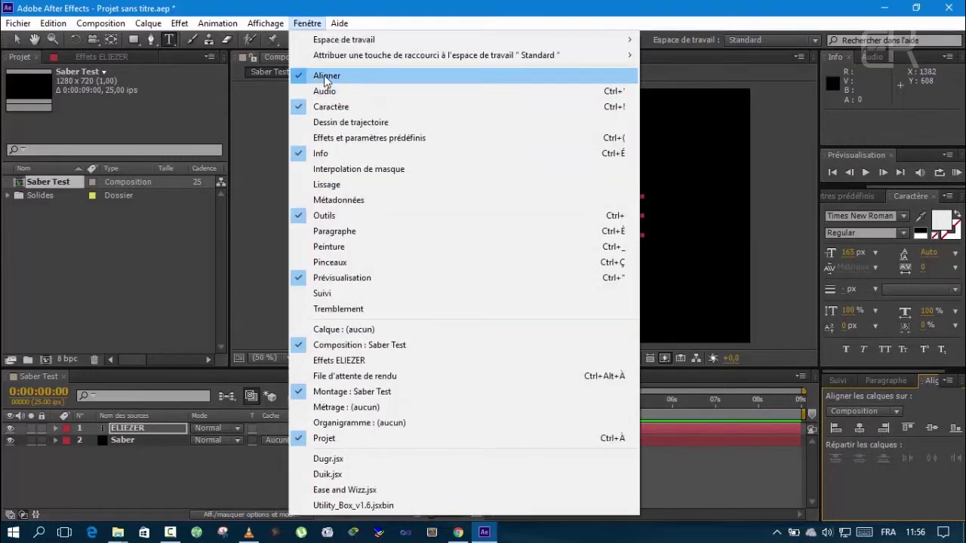
pyautogui.click(336, 7)
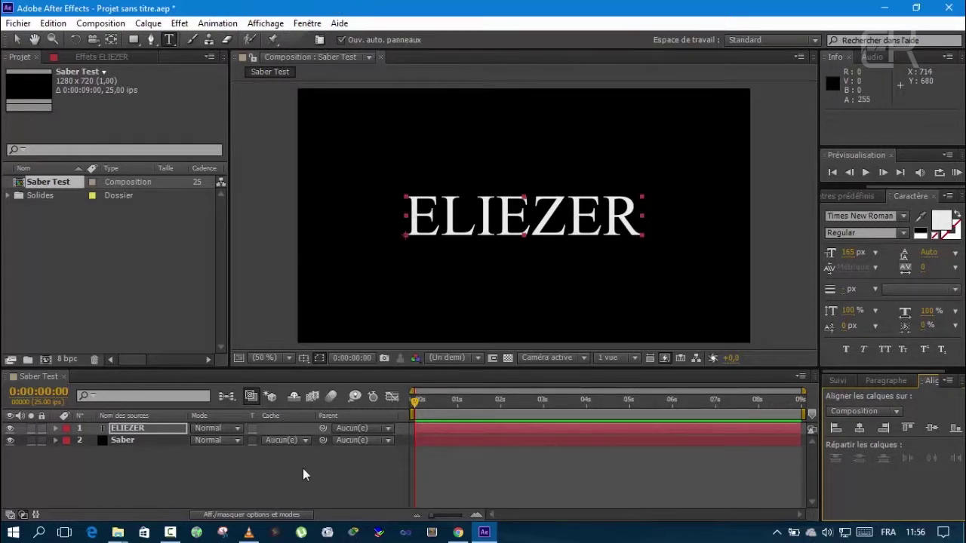
# Duplicate the text layer and move the Saber solid to the top of the layer stack.
pyautogui.click(137, 430)
pyautogui.hotkey('ctrl', 'd')
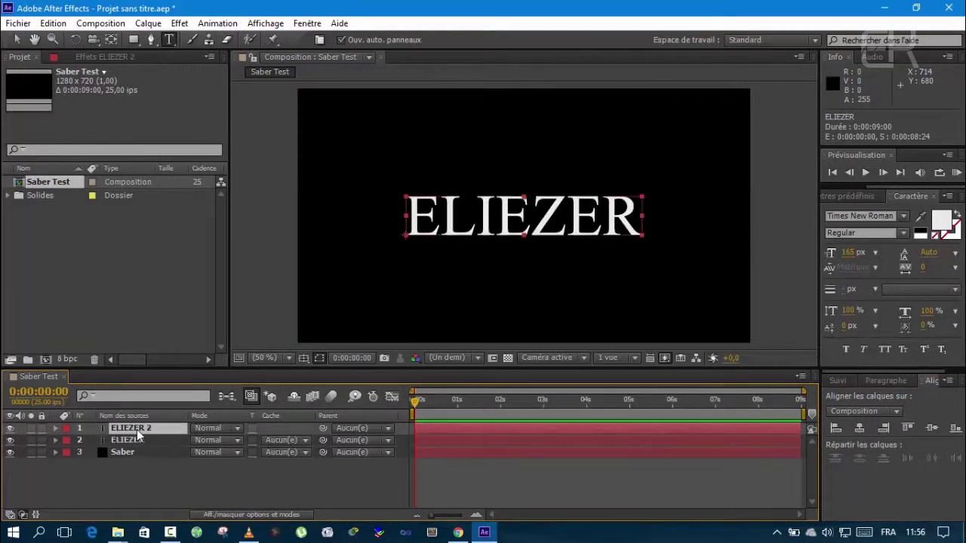
pyautogui.click(129, 452)
pyautogui.moveTo(130, 454); pyautogui.dragTo(132, 428)
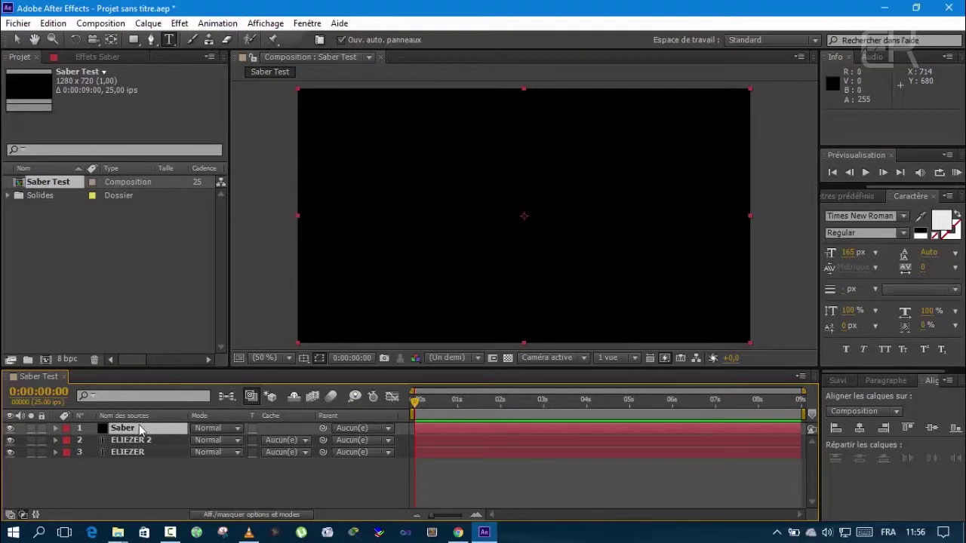
# Apply the Video Copilot Saber effect to the Saber solid and set its preset to Burning.
pyautogui.click(840, 198)
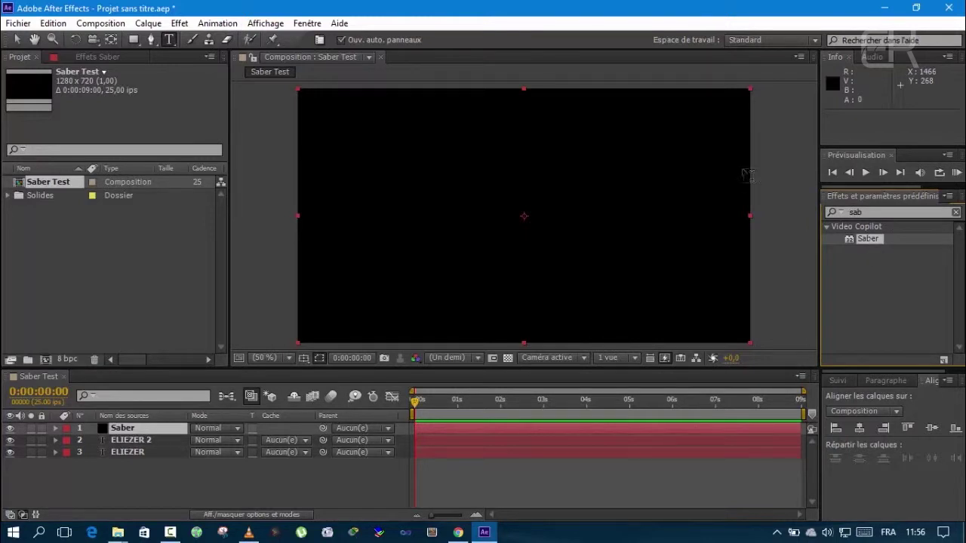
pyautogui.click(179, 23)
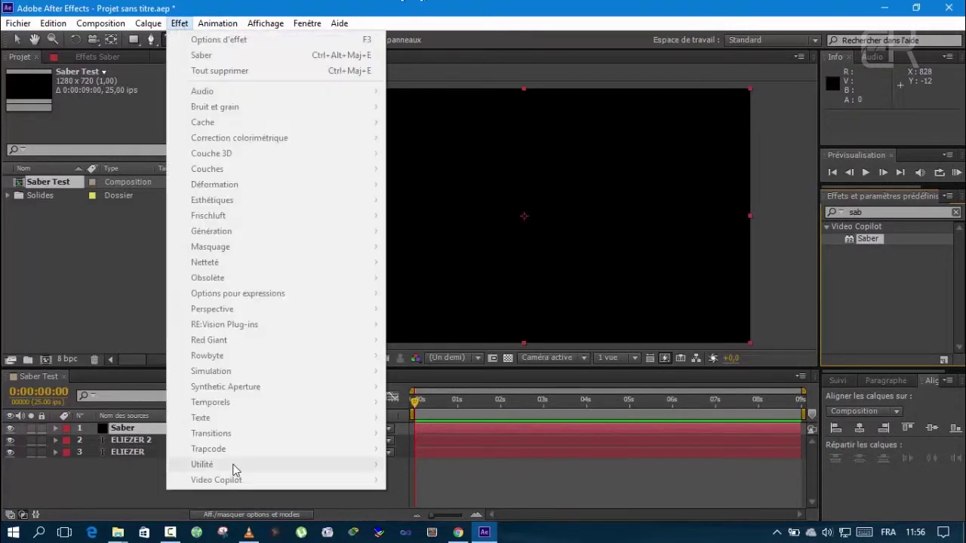
pyautogui.click(129, 431)
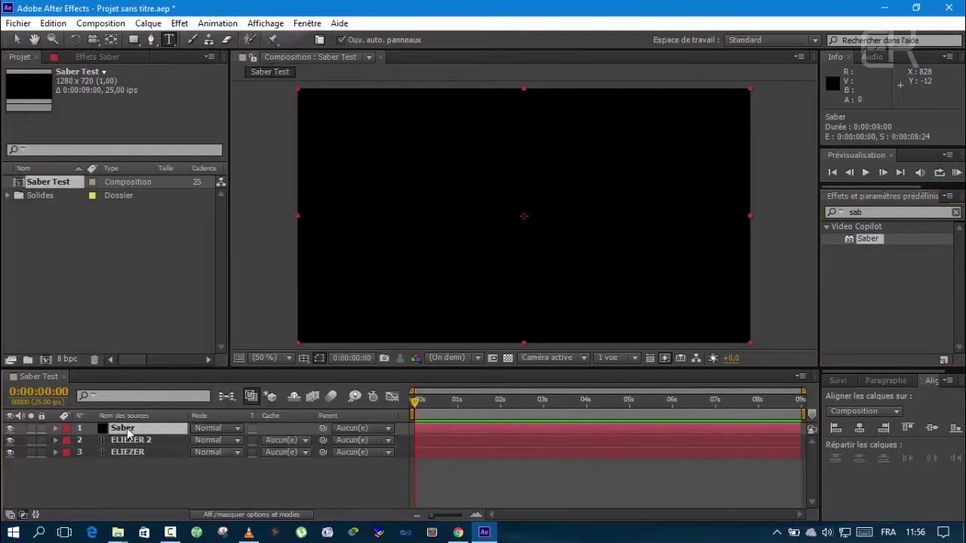
pyautogui.click(182, 24)
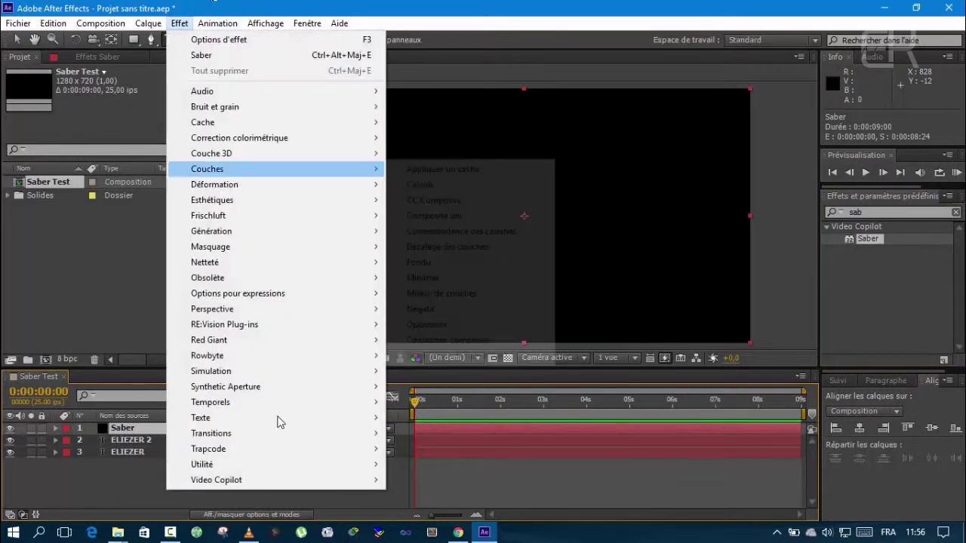
pyautogui.moveTo(327, 483)
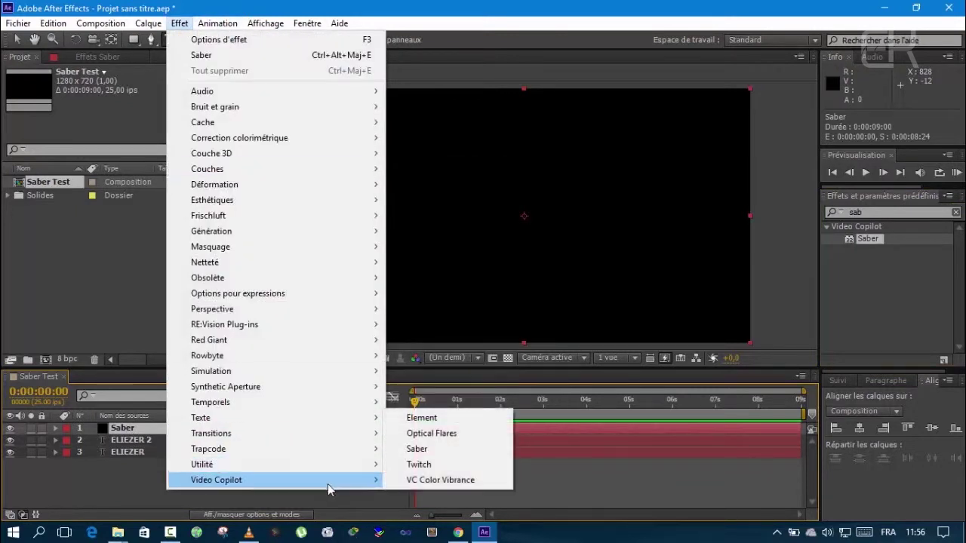
pyautogui.click(417, 449)
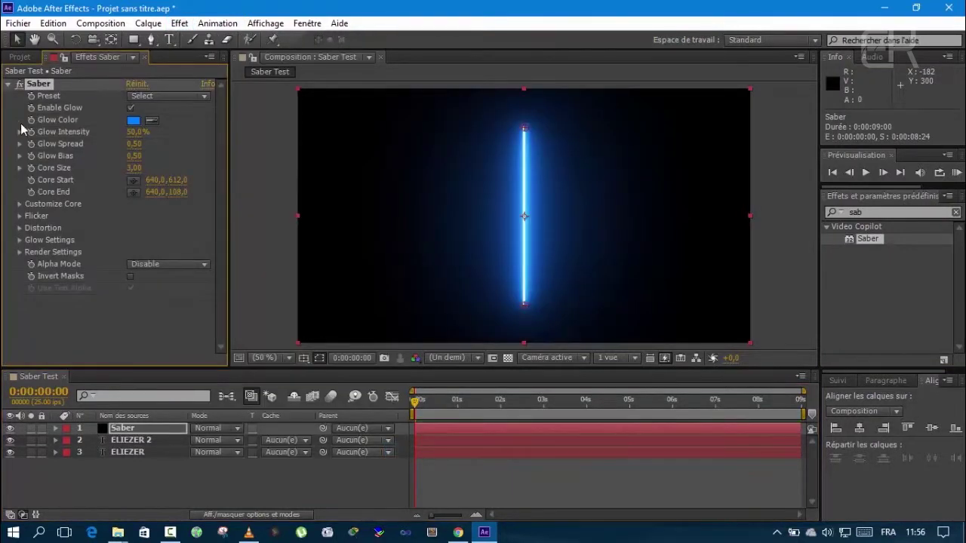
pyautogui.click(194, 98)
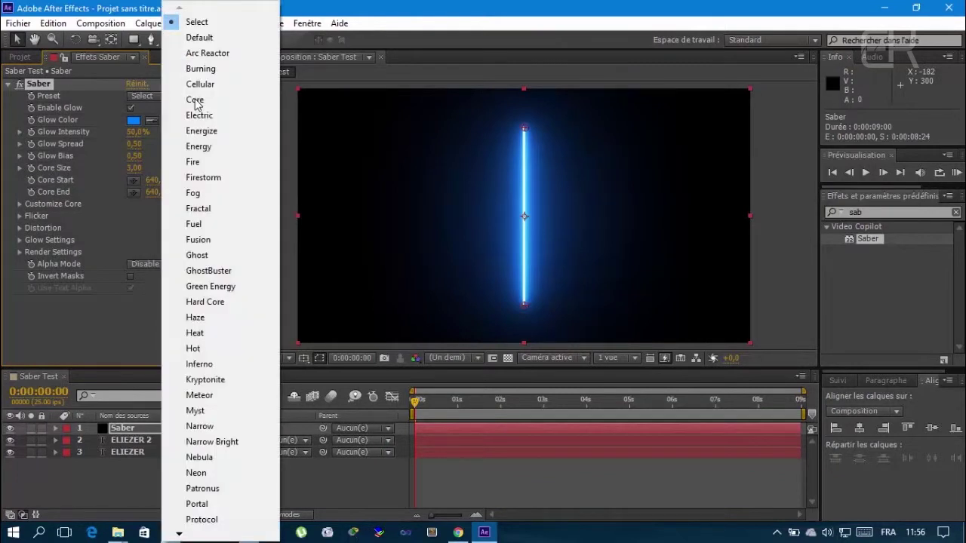
pyautogui.click(201, 68)
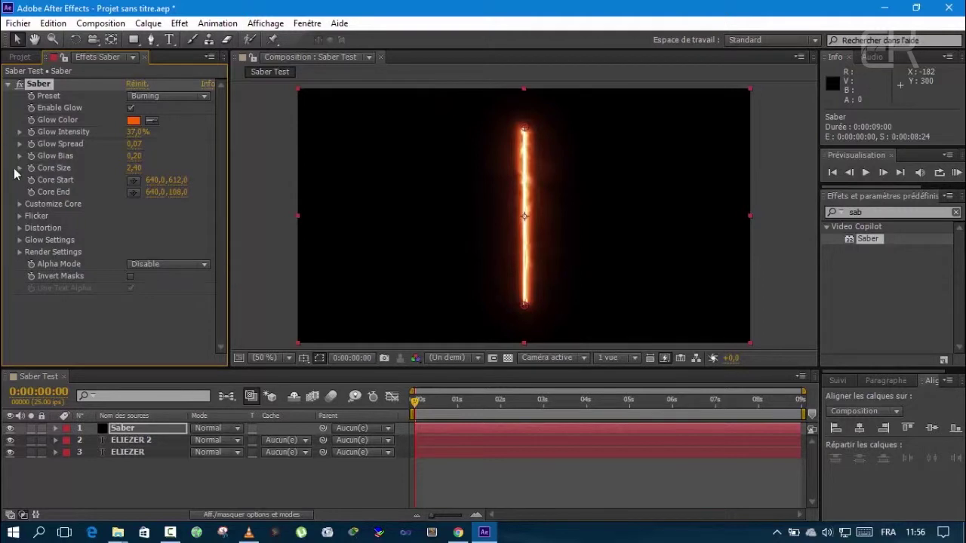
# Set the Saber effect's Core Type to Text Layer and use the original text layer, number 3, as its source.
pyautogui.click(20, 205)
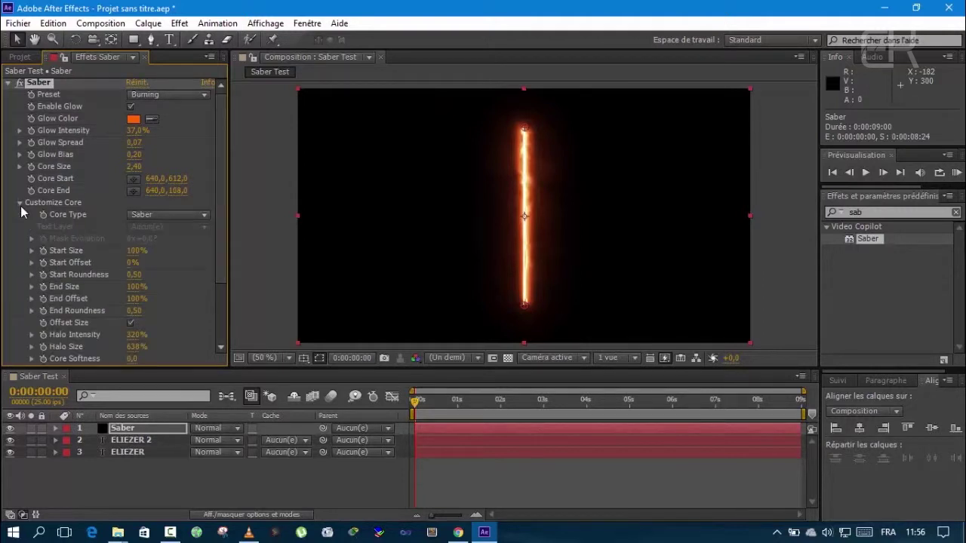
pyautogui.click(202, 215)
pyautogui.click(185, 262)
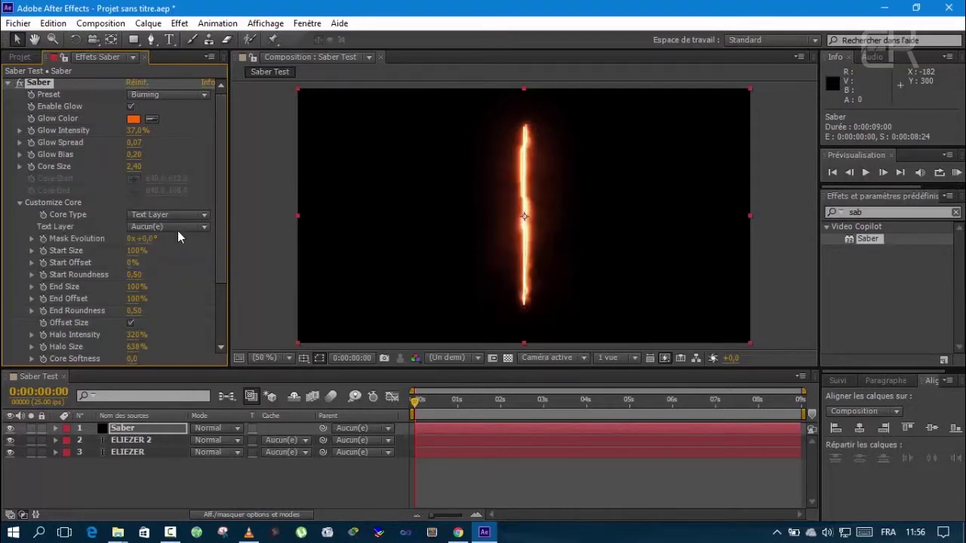
pyautogui.click(189, 226)
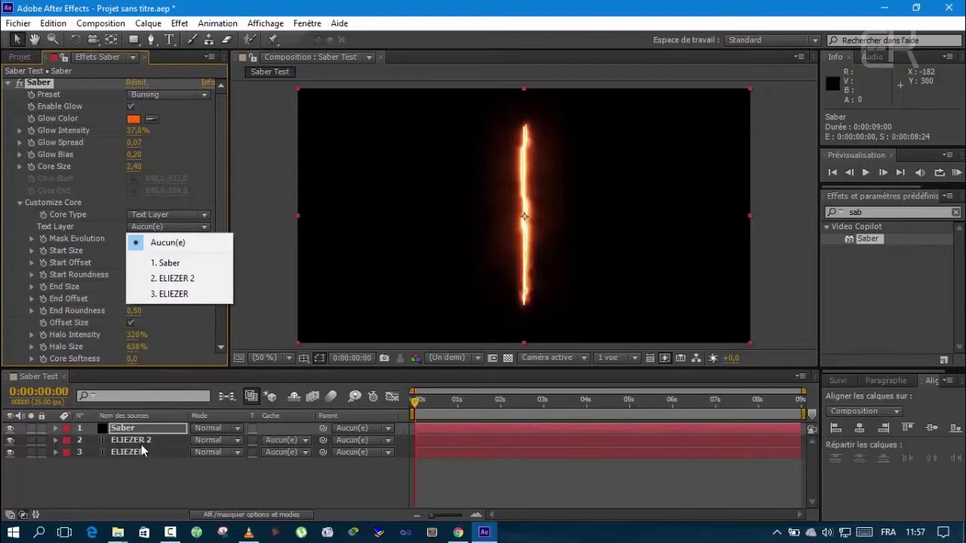
pyautogui.click(181, 294)
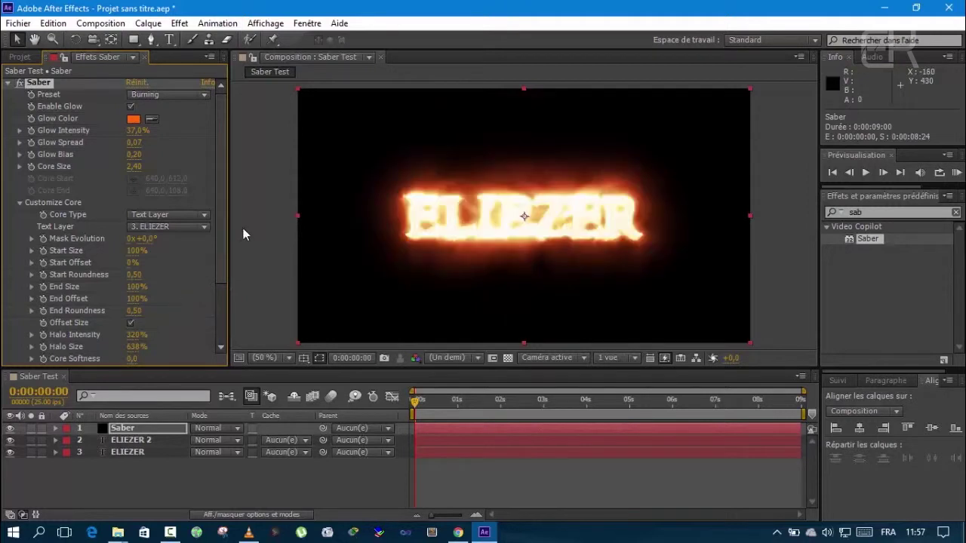
# Set the Saber core's Start Size to 0% and its End Offset to 0%, keeping Start Offset at 0%.
pyautogui.moveTo(221, 213); pyautogui.dragTo(220, 257)
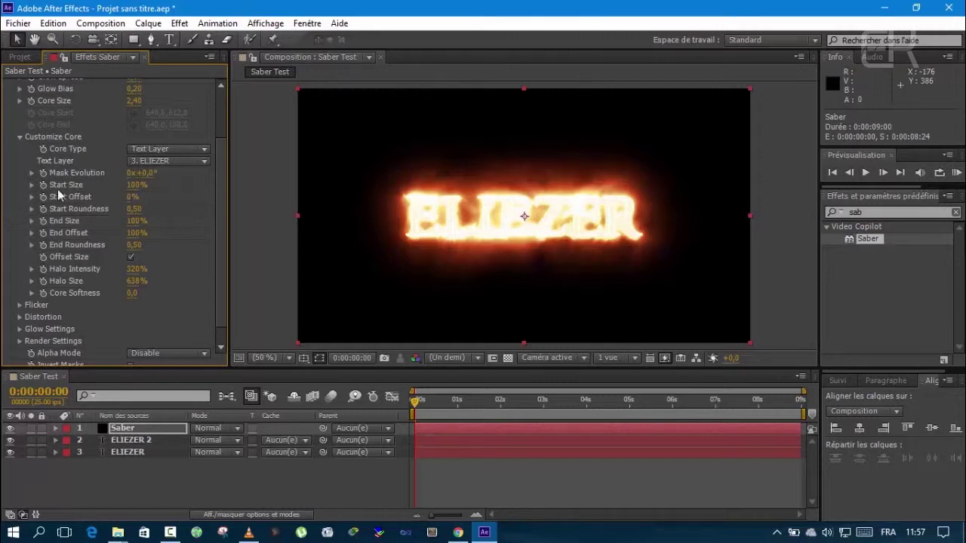
pyautogui.click(132, 187)
pyautogui.write('0')
pyautogui.press('Return')
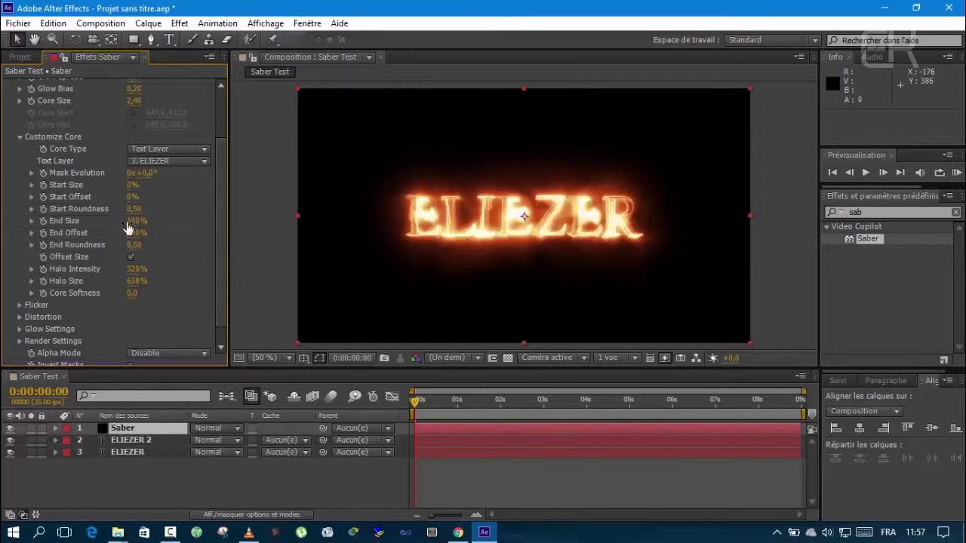
pyautogui.moveTo(130, 233); pyautogui.dragTo(63, 235)
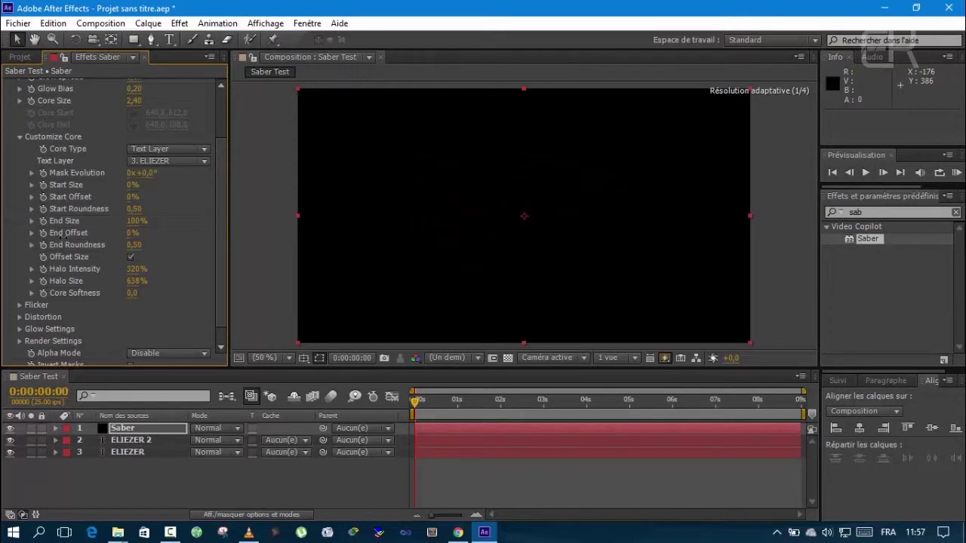
pyautogui.moveTo(129, 199)
pyautogui.mouseDown()
pyautogui.moveTo(172, 194)
pyautogui.moveTo(113, 202)
pyautogui.mouseUp()
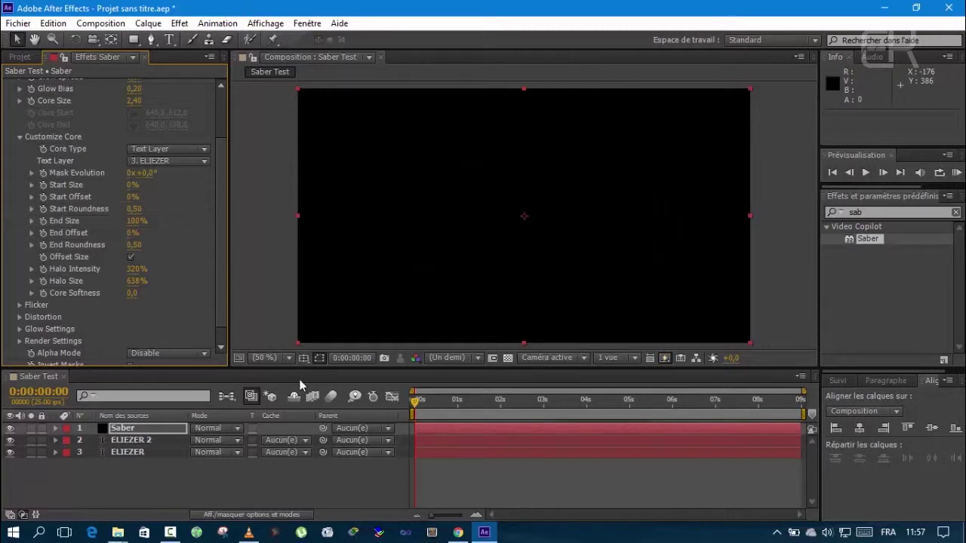
# Animate the Saber core's Start Offset from 0% at the composition's start to 100% at 0:00:05:11.
pyautogui.click(411, 404)
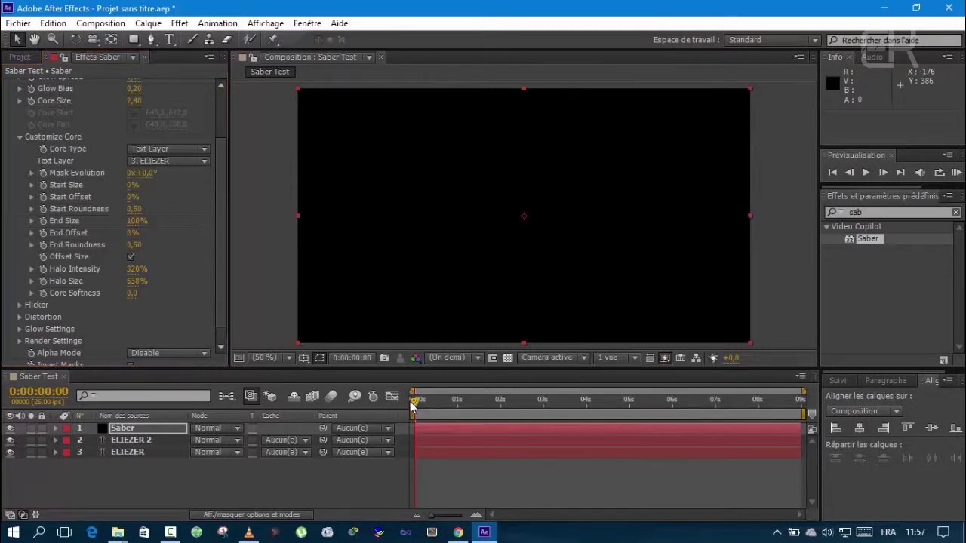
pyautogui.click(44, 186)
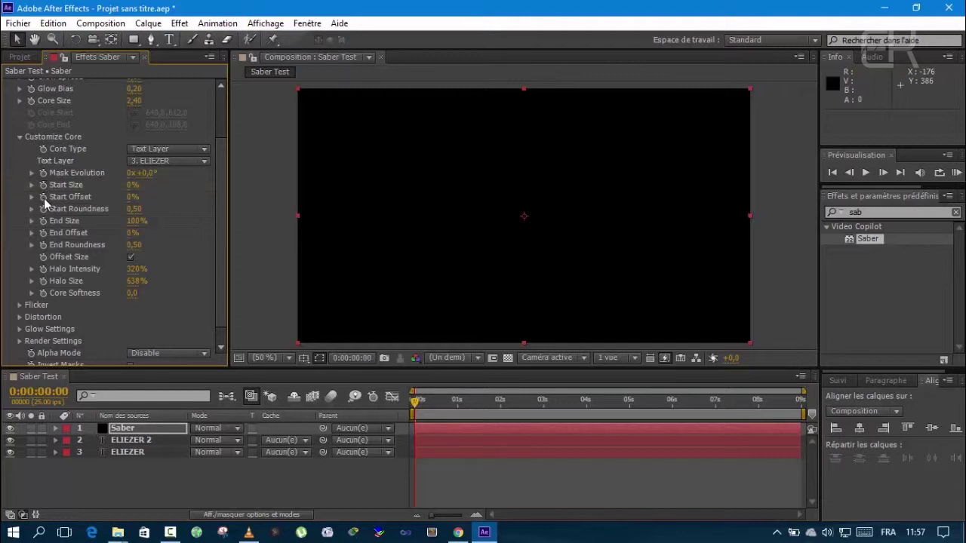
pyautogui.moveTo(484, 401); pyautogui.dragTo(648, 404)
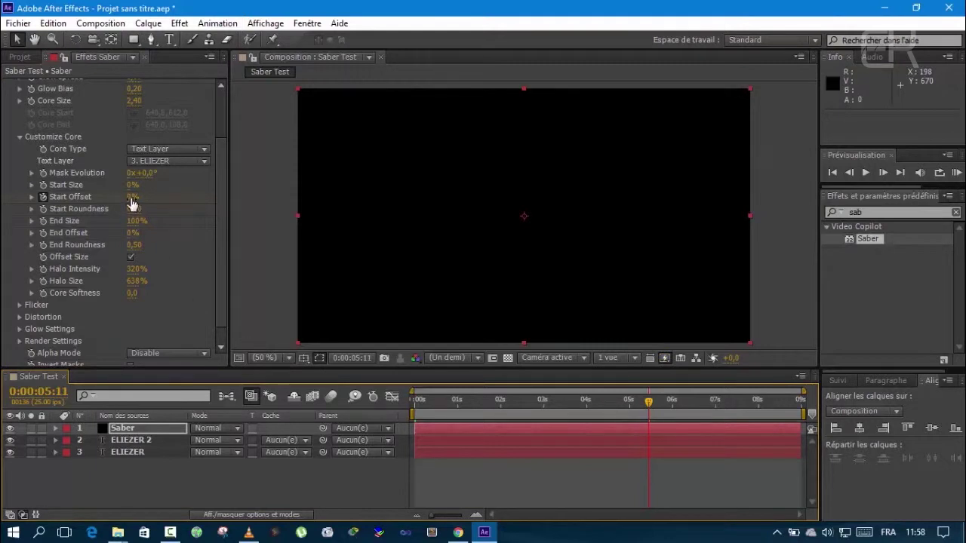
pyautogui.moveTo(133, 197); pyautogui.dragTo(214, 199)
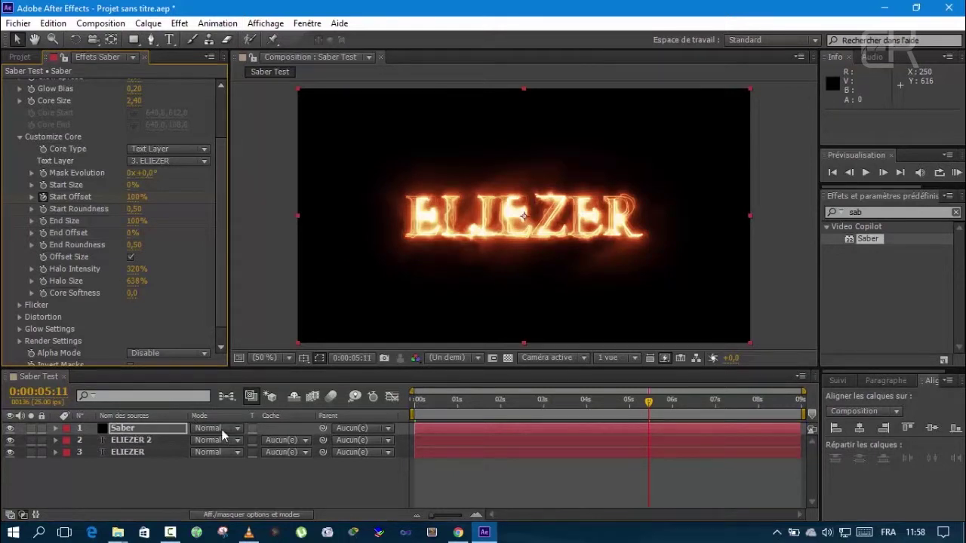
# Show the Saber layer's keyframes and play a RAM preview of the burning text from the first frame.
pyautogui.click(129, 430)
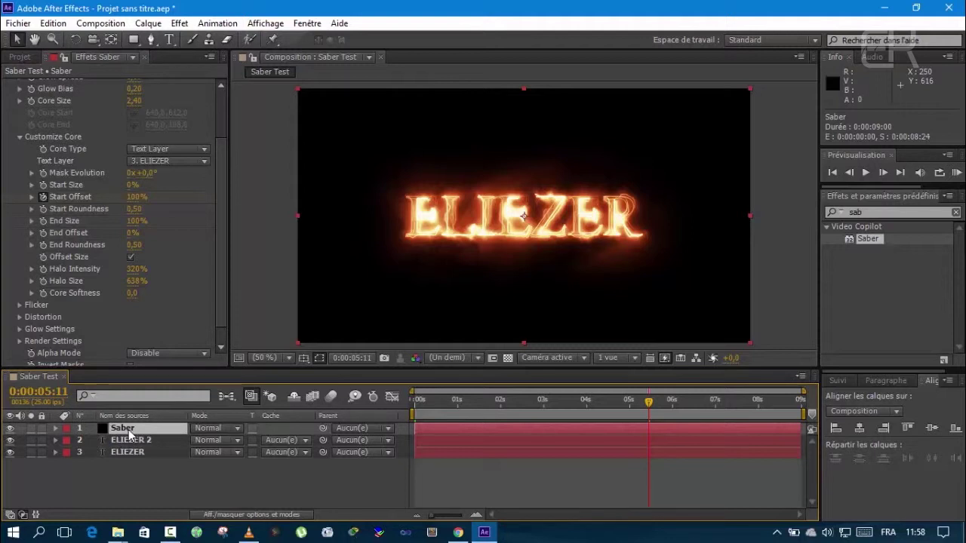
pyautogui.press('u')
pyautogui.press('Home')
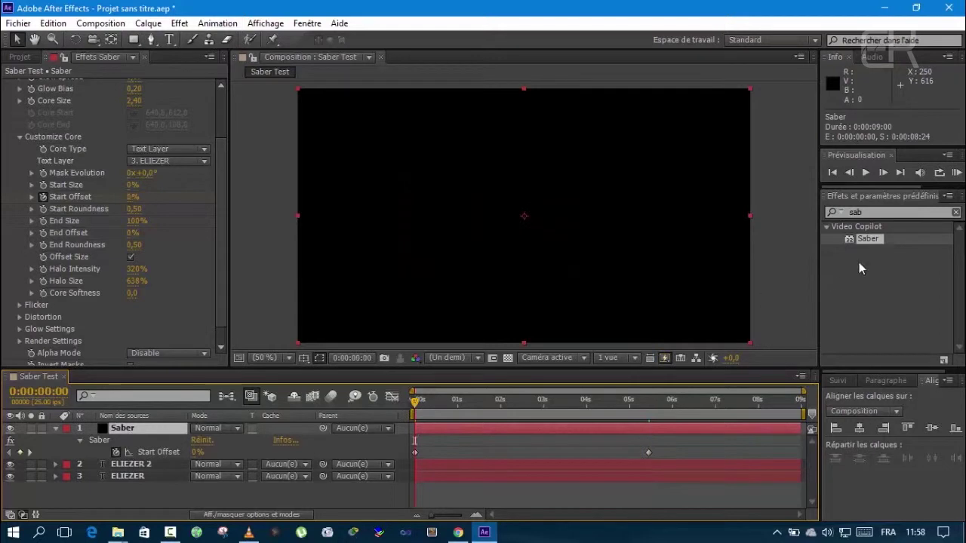
pyautogui.click(956, 172)
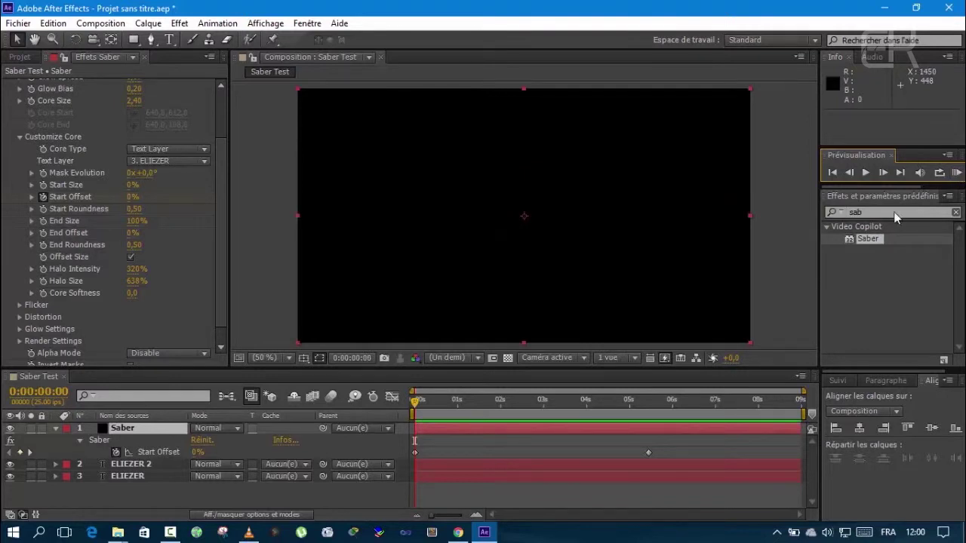
pyautogui.click(956, 173)
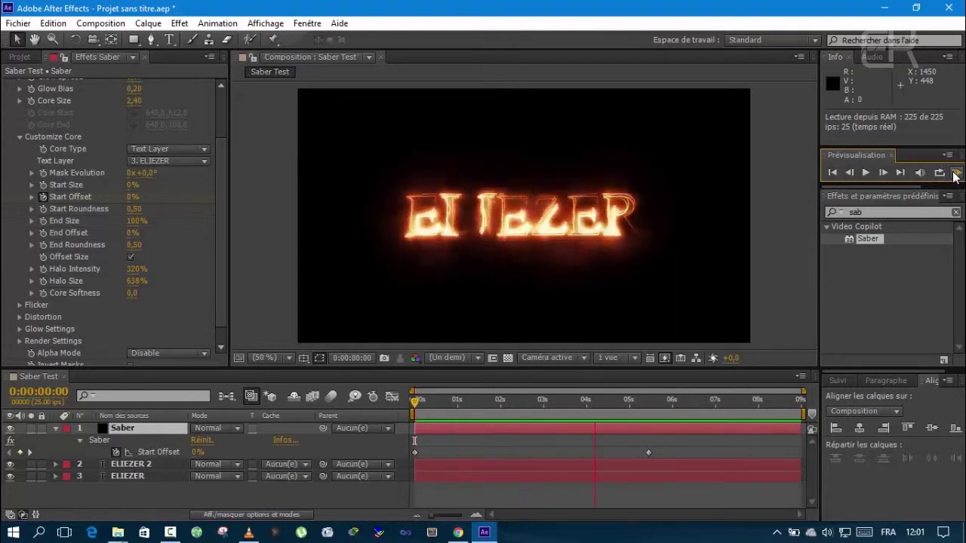
pyautogui.press('space')
pyautogui.moveTo(420, 404)
pyautogui.mouseDown()
pyautogui.moveTo(491, 404)
pyautogui.moveTo(405, 407)
pyautogui.mouseUp()
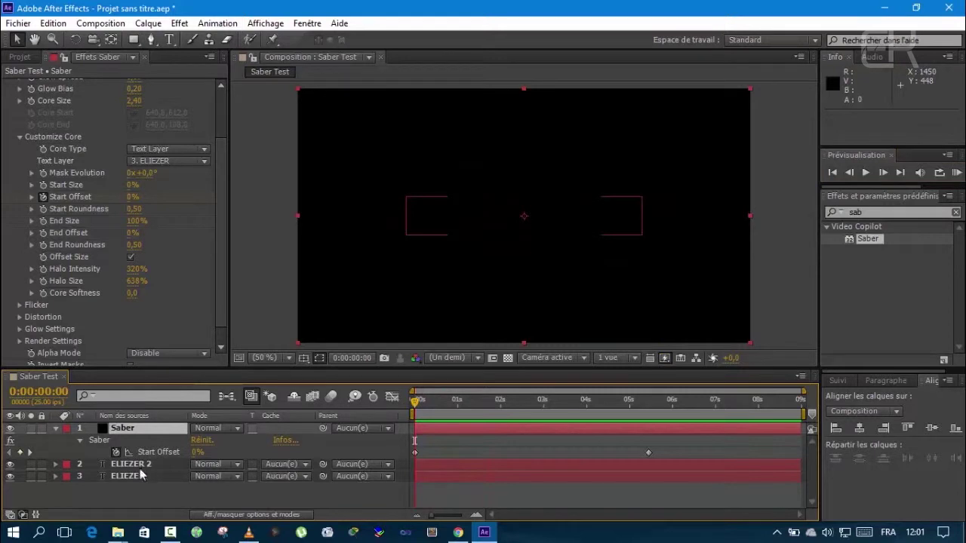
# Collapse the Saber layer and expand the Transform properties of the original text layer, number 3.
pyautogui.click(55, 428)
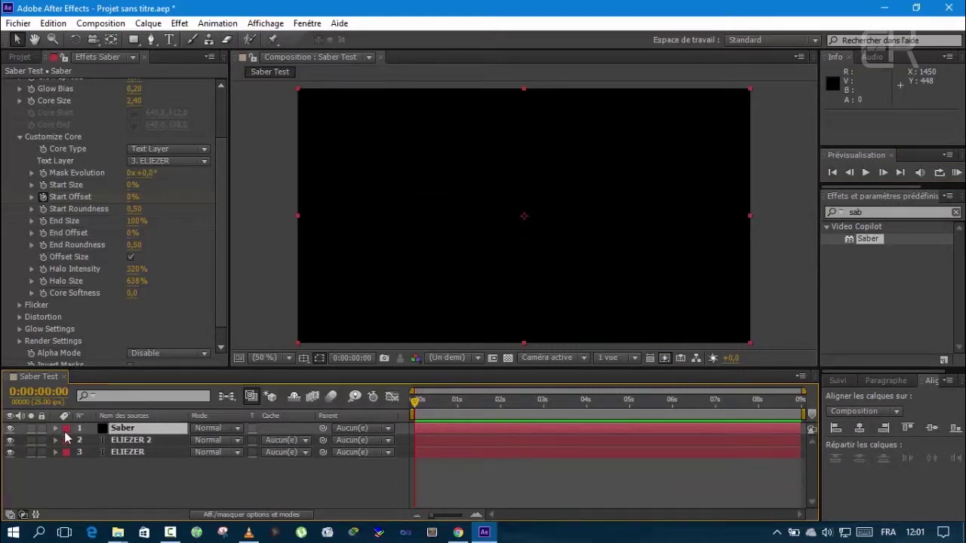
pyautogui.click(135, 440)
pyautogui.click(136, 451)
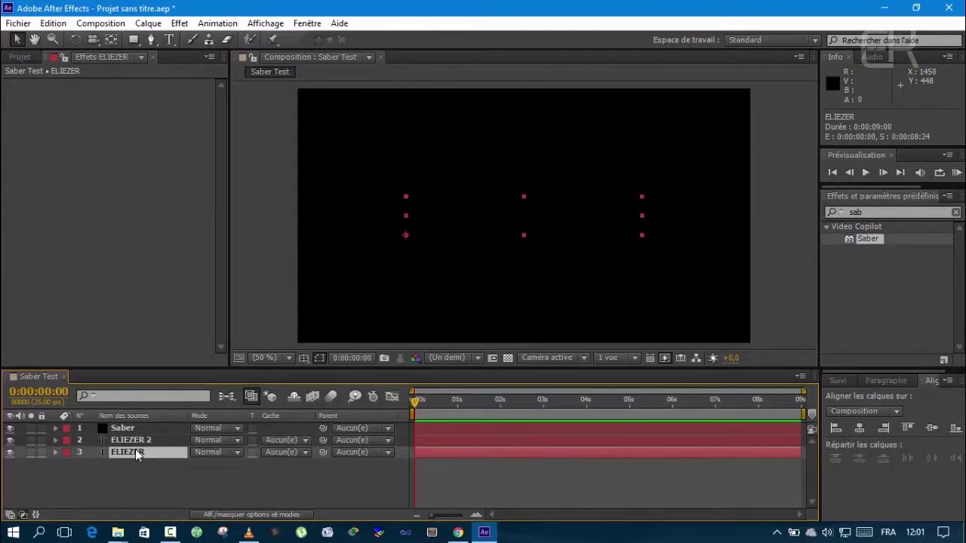
pyautogui.click(52, 447)
pyautogui.click(54, 452)
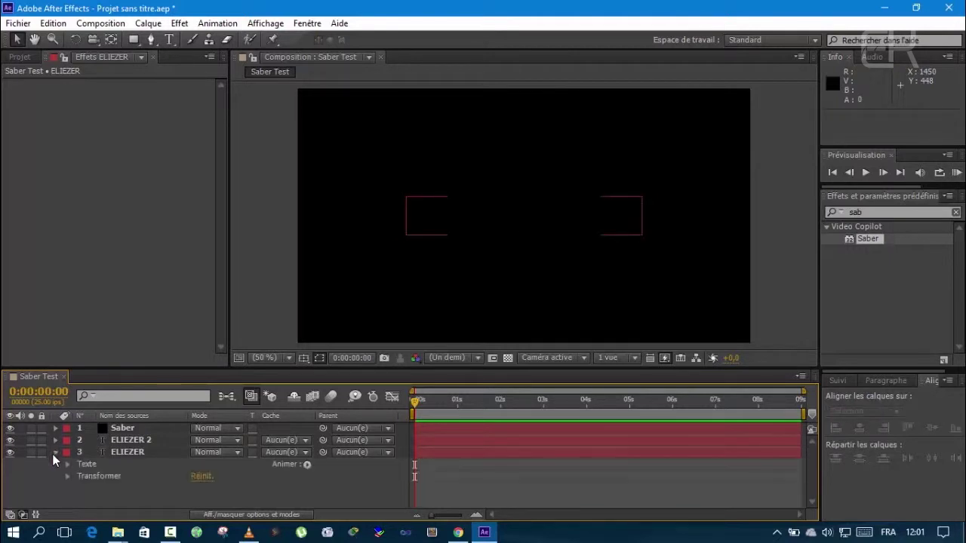
pyautogui.click(68, 476)
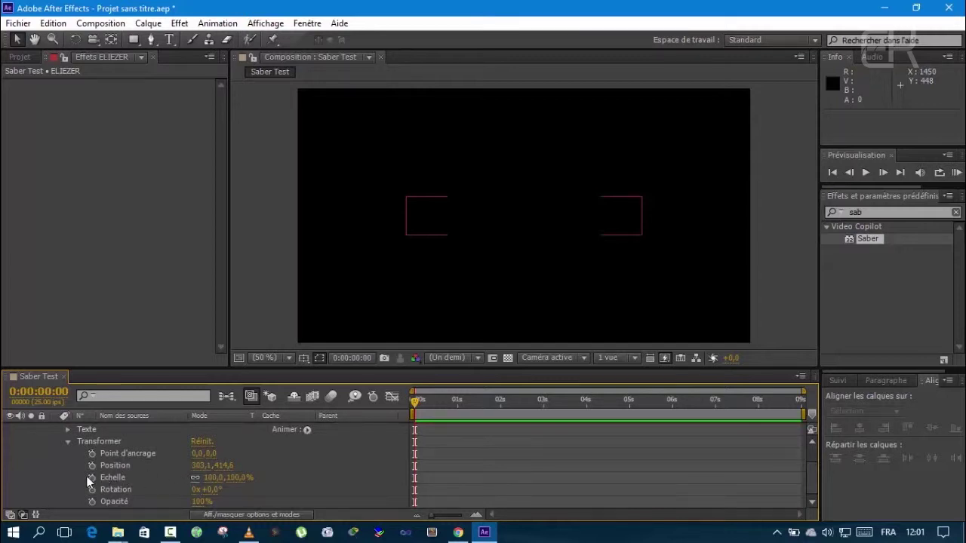
# Try to animate the text layer's Scale from 67% at the first frame to 100% at 0:00:08:22.
pyautogui.click(92, 478)
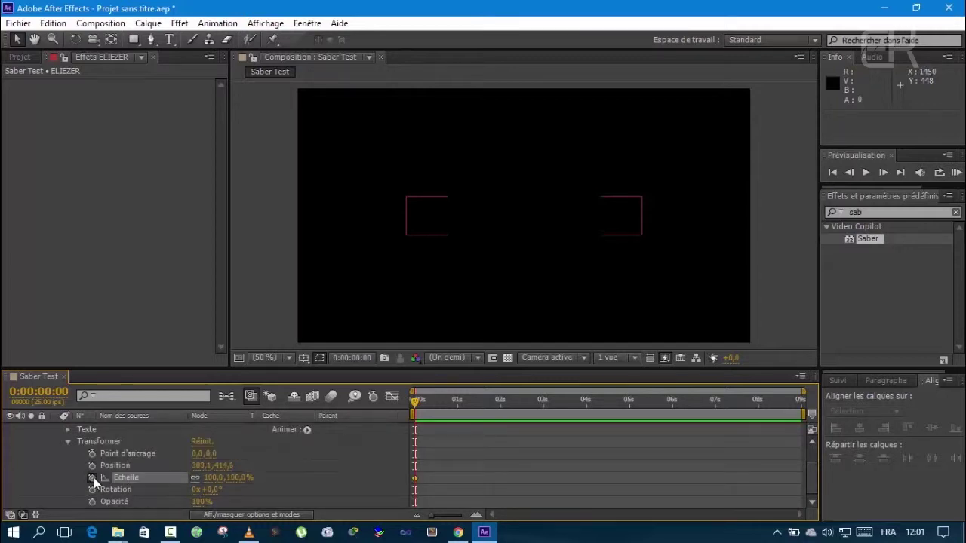
pyautogui.moveTo(416, 477); pyautogui.dragTo(794, 454)
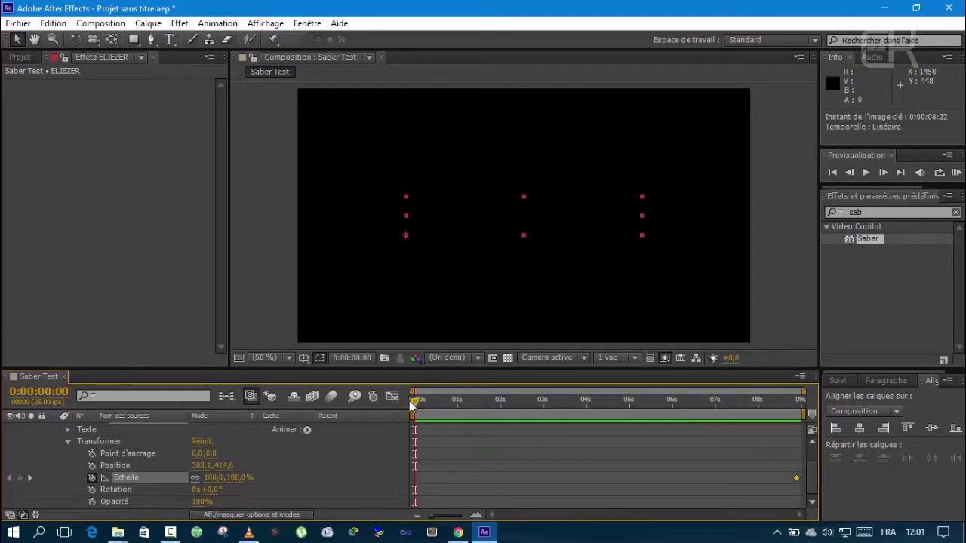
pyautogui.moveTo(228, 481); pyautogui.dragTo(207, 481)
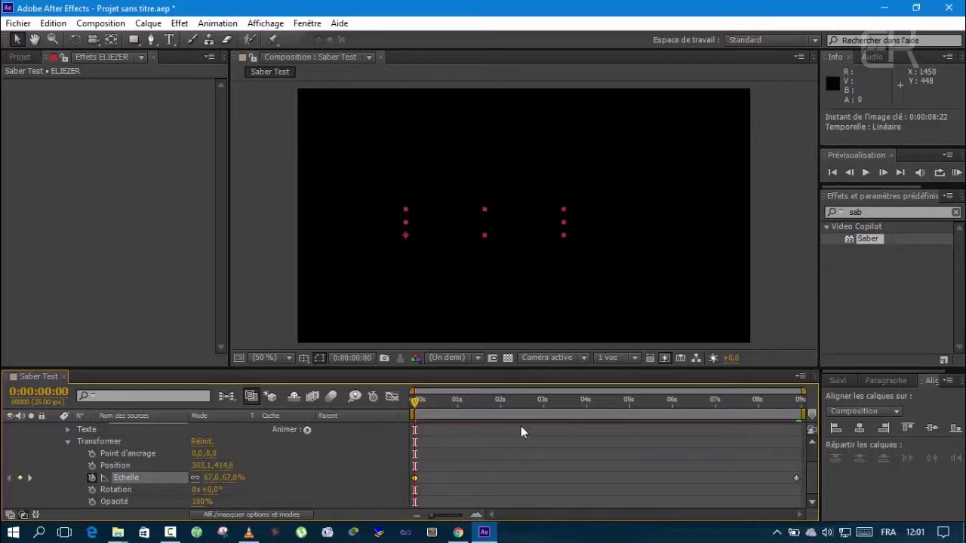
# Undo the text layer's Scale value change, the keyframe move and the activation of Scale keyframing.
pyautogui.click(53, 23)
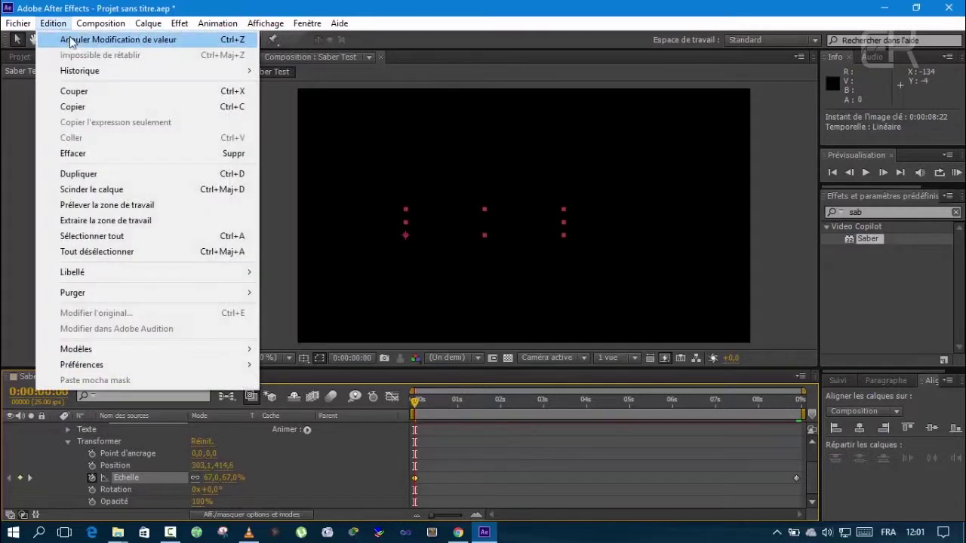
pyautogui.click(71, 40)
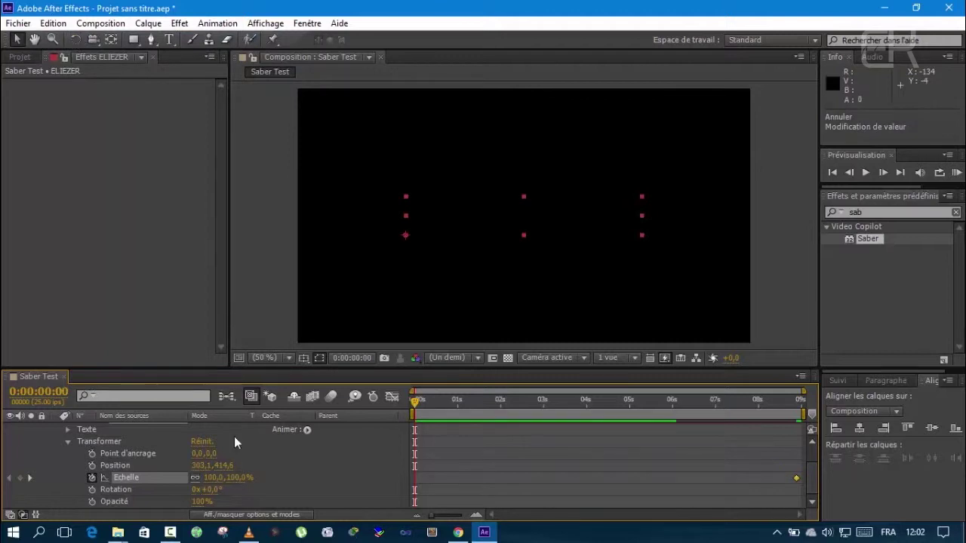
pyautogui.click(52, 23)
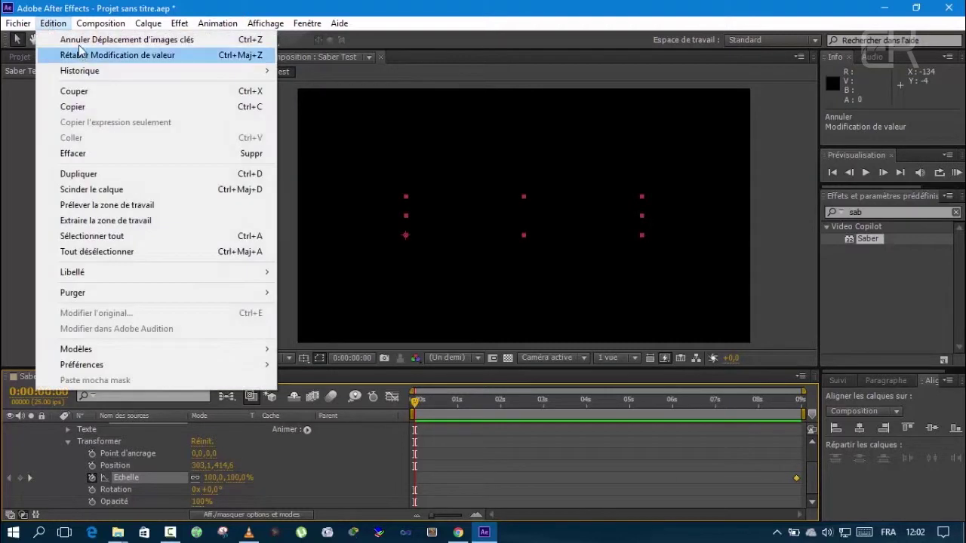
pyautogui.click(77, 40)
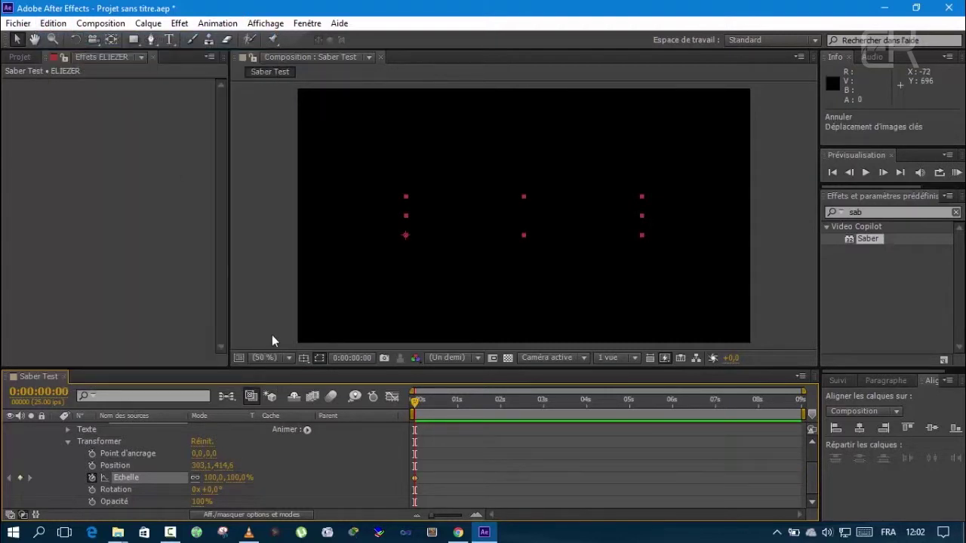
pyautogui.click(52, 24)
pyautogui.click(71, 41)
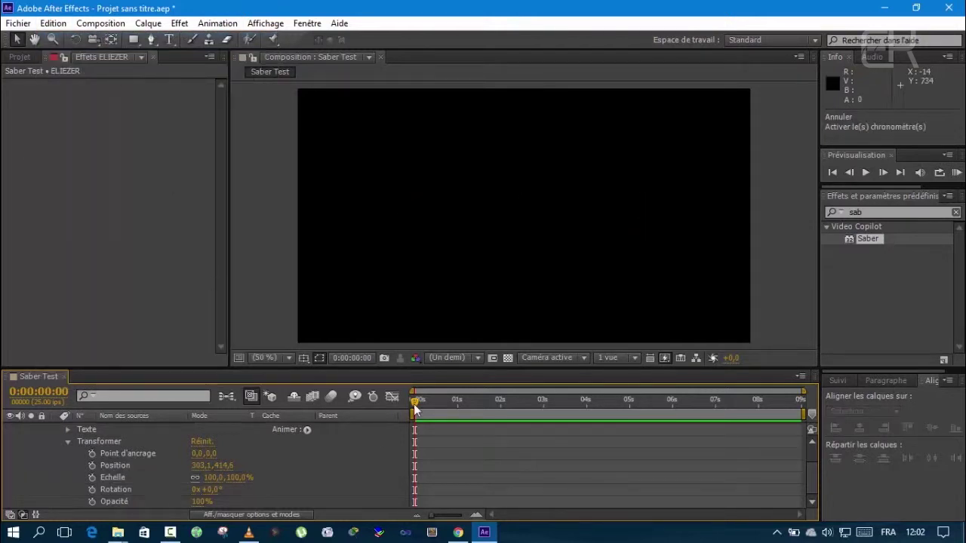
# Move the original text layer's anchor point to the centre of the text, at about 339, -56, using the Pan Behind tool.
pyautogui.click(448, 211)
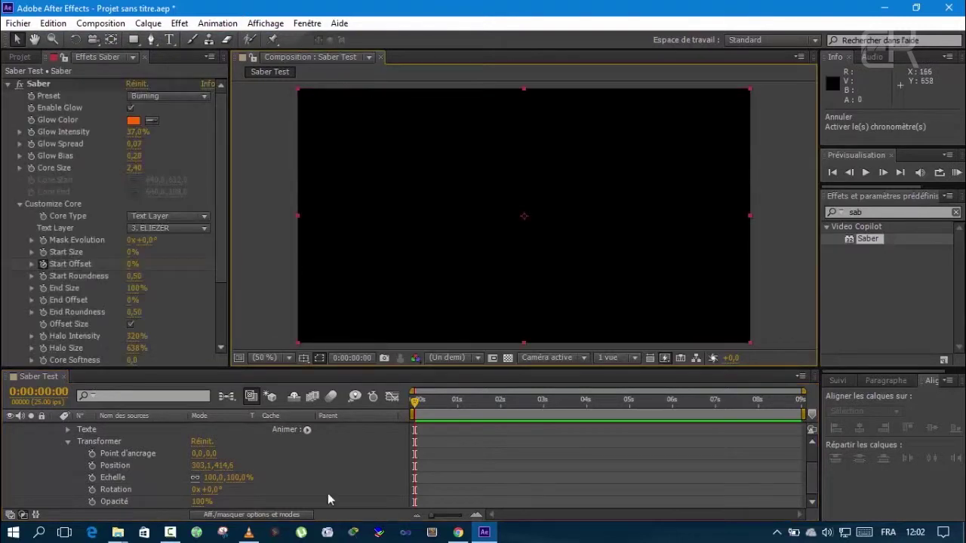
pyautogui.click(117, 430)
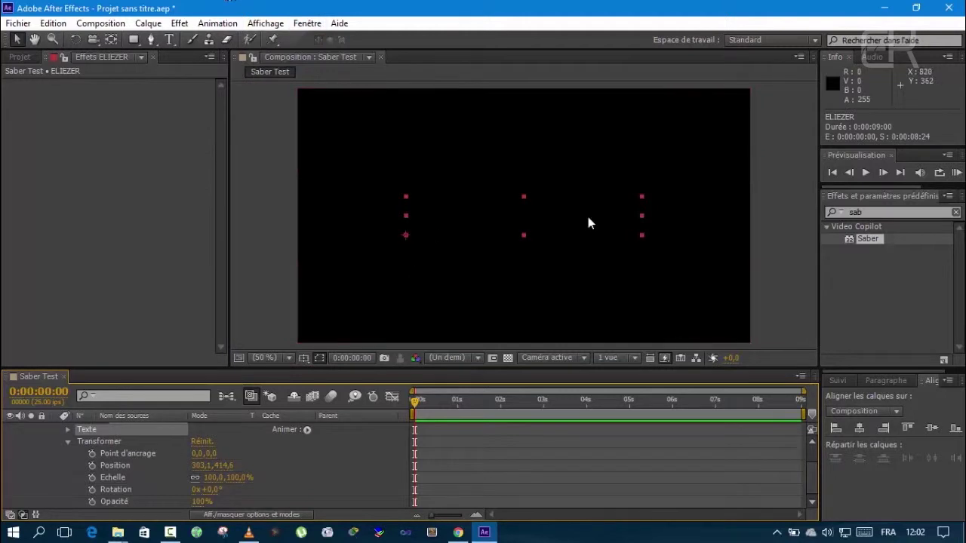
pyautogui.click(53, 39)
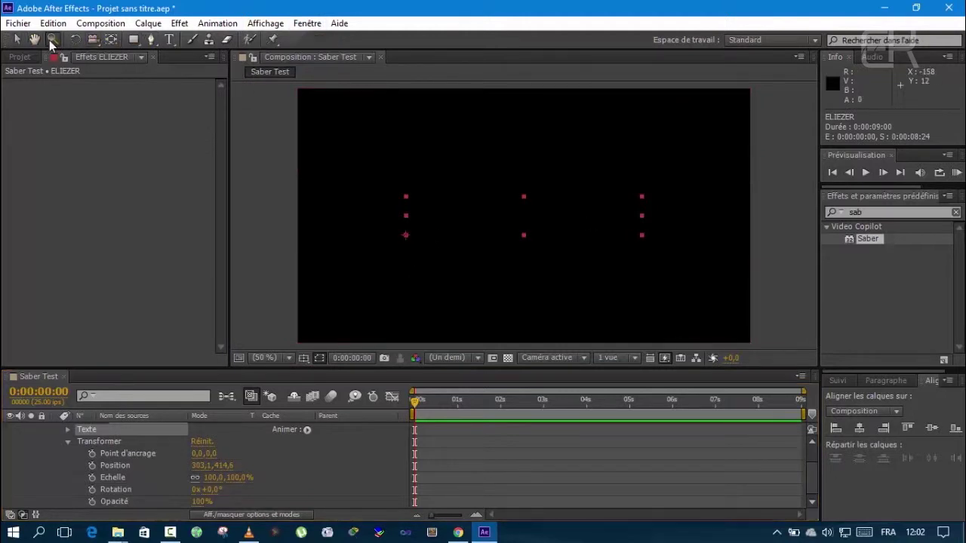
pyautogui.click(501, 212)
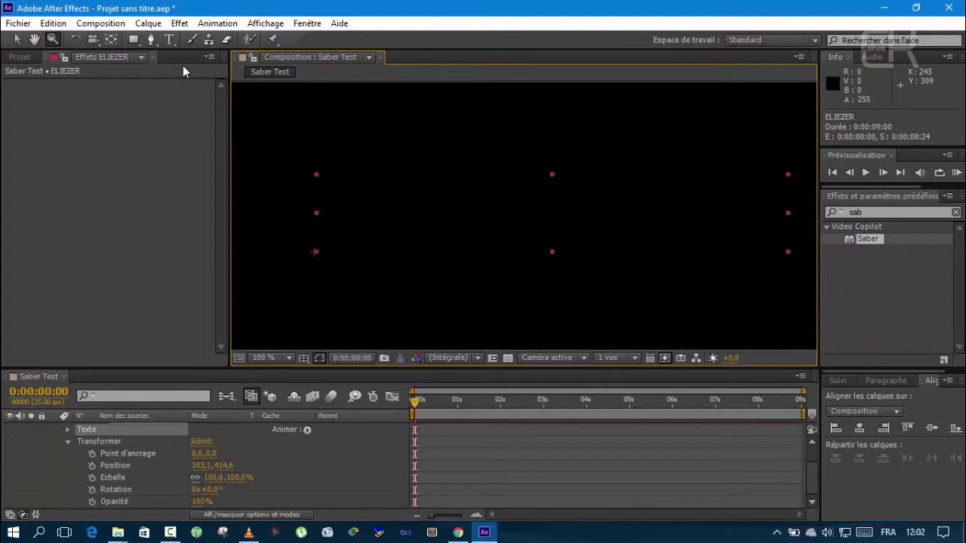
pyautogui.click(111, 40)
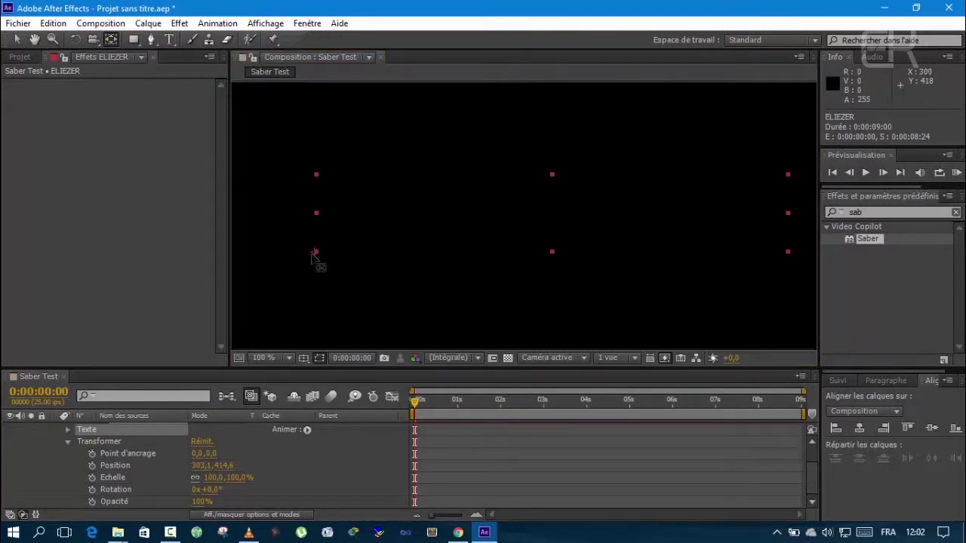
pyautogui.moveTo(314, 254); pyautogui.dragTo(553, 218)
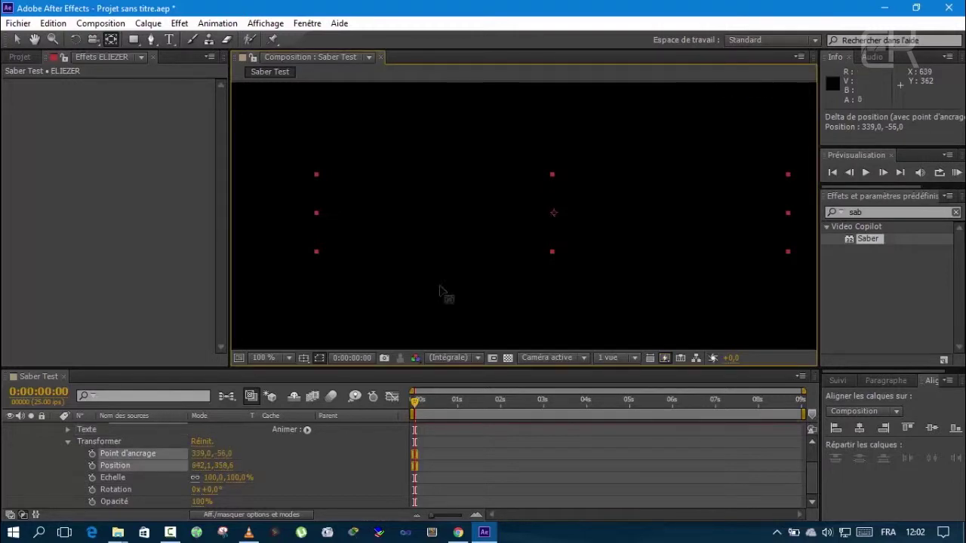
# Animate the original text layer's Scale with a 73% keyframe at the first frame and a 100% keyframe at 0:00:09:00.
pyautogui.press('v')
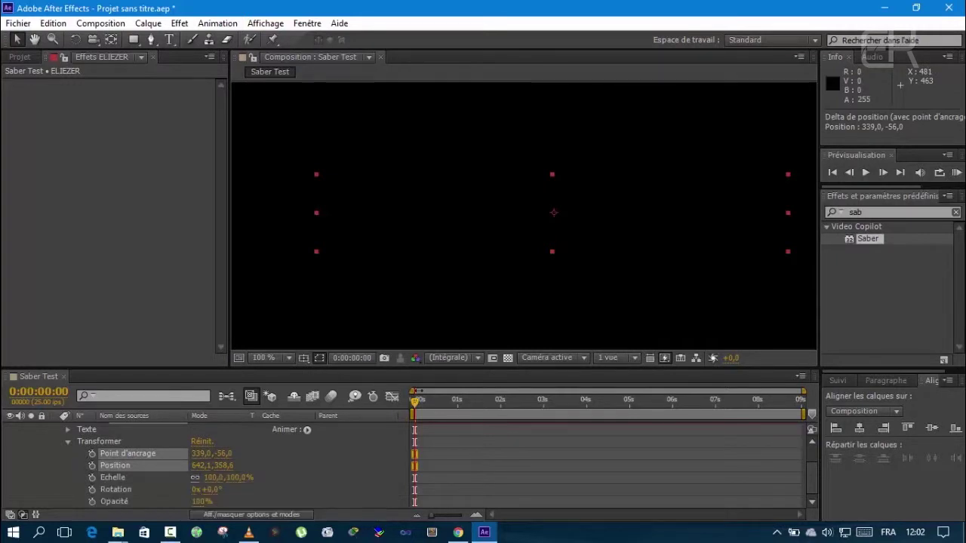
pyautogui.click(289, 358)
pyautogui.click(279, 119)
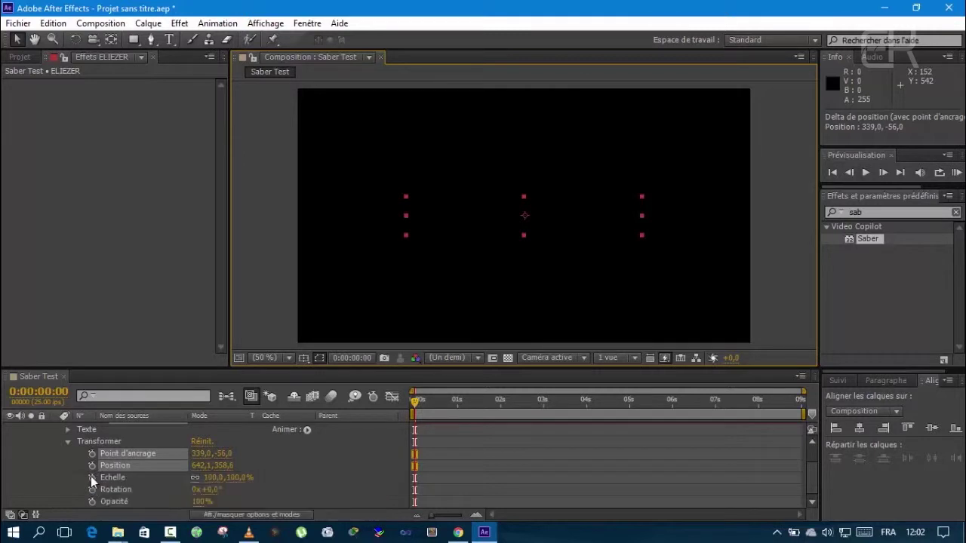
pyautogui.click(91, 479)
pyautogui.moveTo(414, 478); pyautogui.dragTo(666, 477)
pyautogui.moveTo(734, 479); pyautogui.dragTo(799, 491)
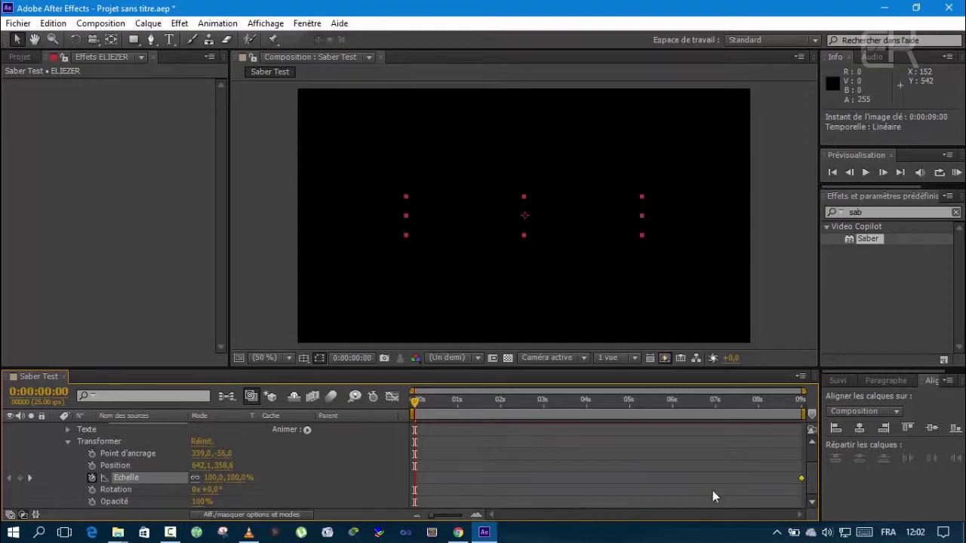
pyautogui.moveTo(234, 481)
pyautogui.mouseDown()
pyautogui.moveTo(206, 481)
pyautogui.moveTo(217, 479)
pyautogui.mouseUp()
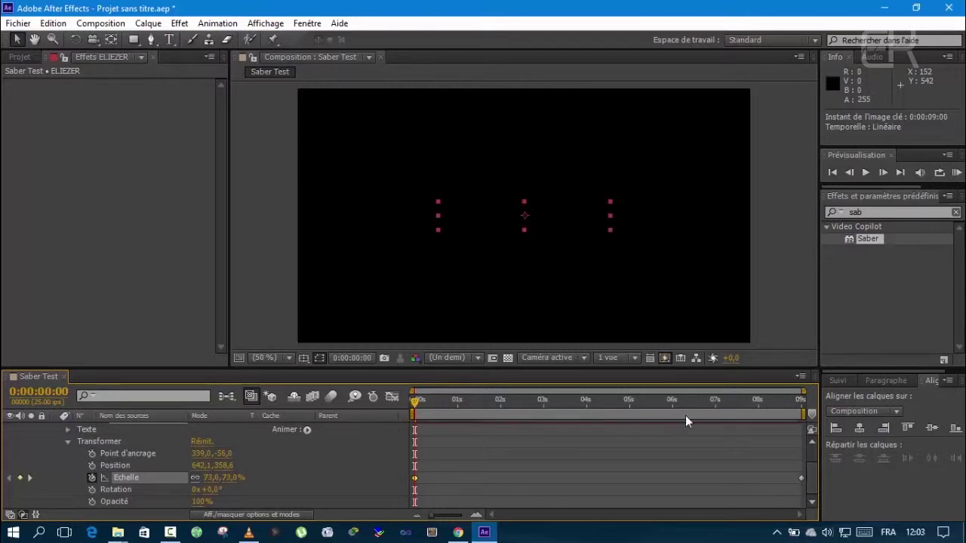
# Set the original text layer's Scale to 124.9% at 0:00:08:24.
pyautogui.click(788, 400)
pyautogui.moveTo(796, 402); pyautogui.dragTo(809, 400)
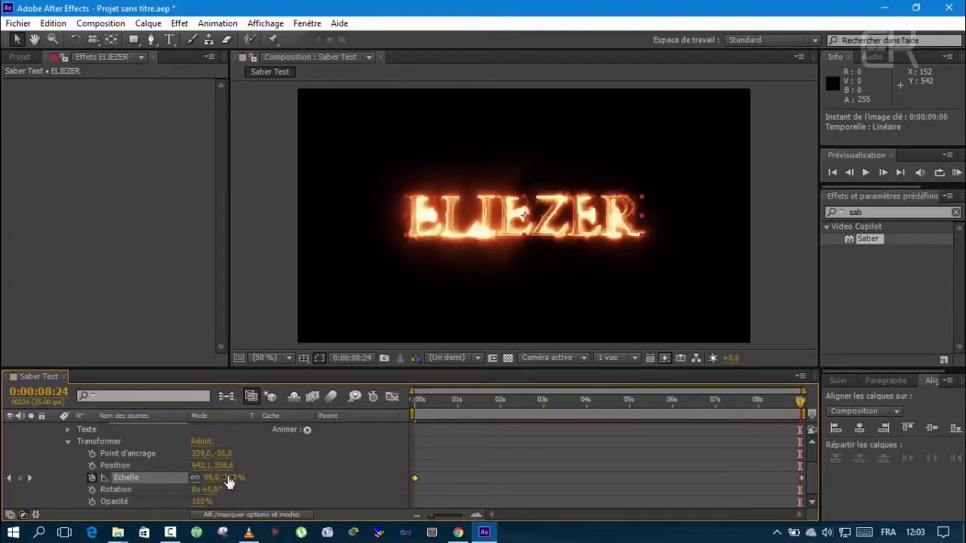
pyautogui.moveTo(233, 484); pyautogui.dragTo(249, 478)
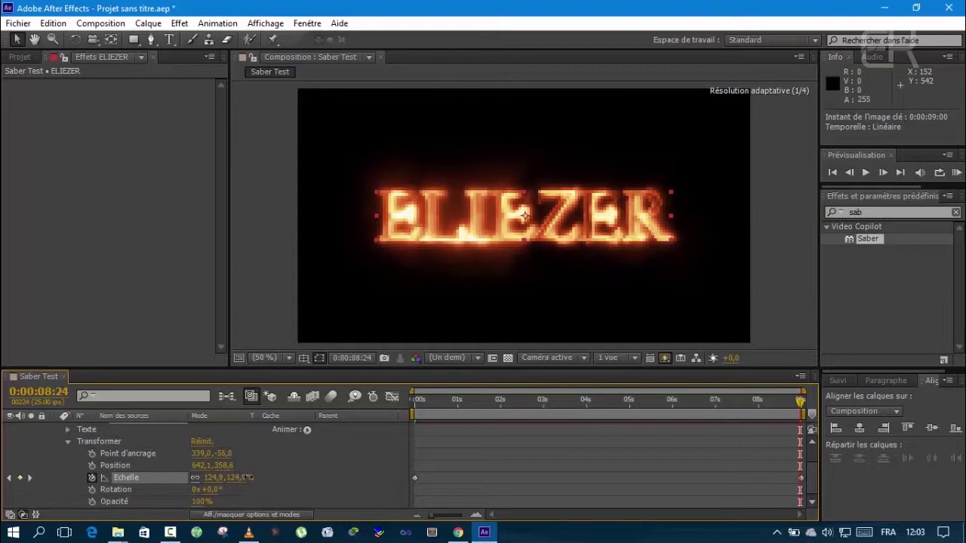
# Apply Easy Ease In (Lissage à l'approche) to the Scale keyframes at the end of the original text layer.
pyautogui.moveTo(794, 477); pyautogui.dragTo(820, 491)
pyautogui.rightClick(802, 479)
pyautogui.moveTo(800, 469)
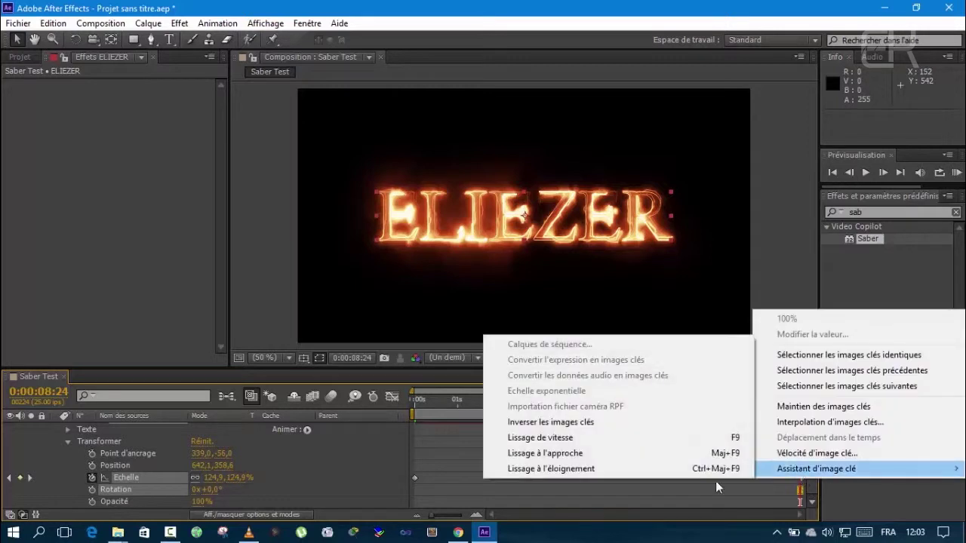
pyautogui.click(660, 452)
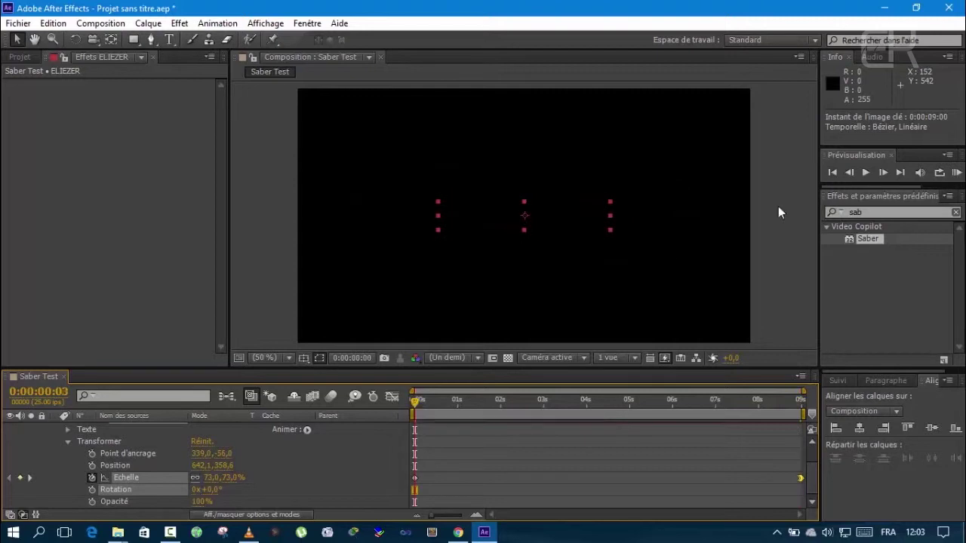
# Render and play a RAM preview of the whole composition to check the burning text and its scale animation.
pyautogui.click(956, 173)
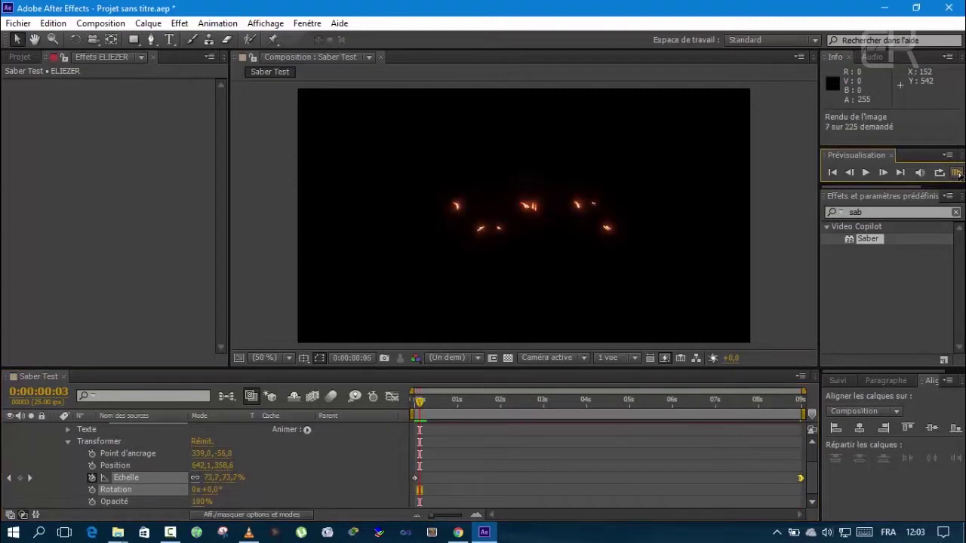
pyautogui.click(169, 534)
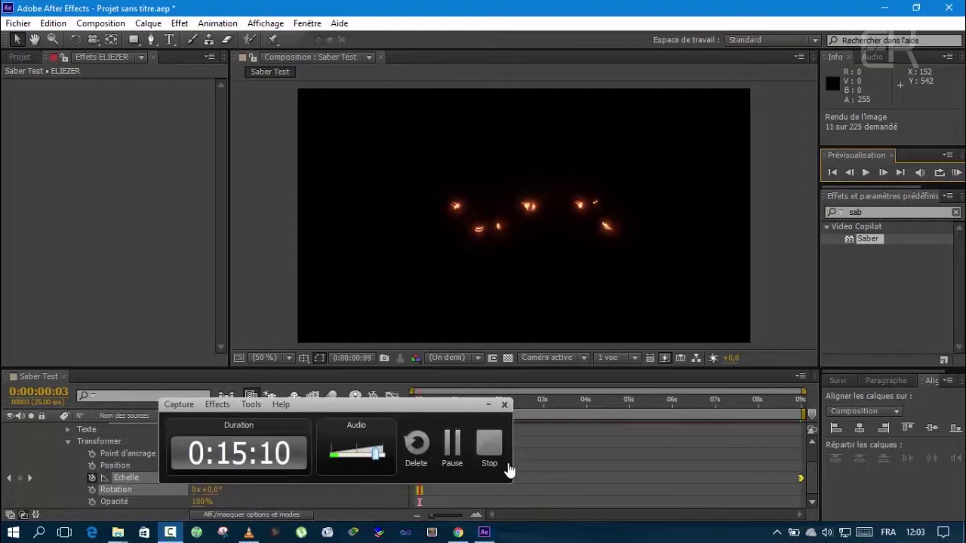
pyautogui.click(450, 445)
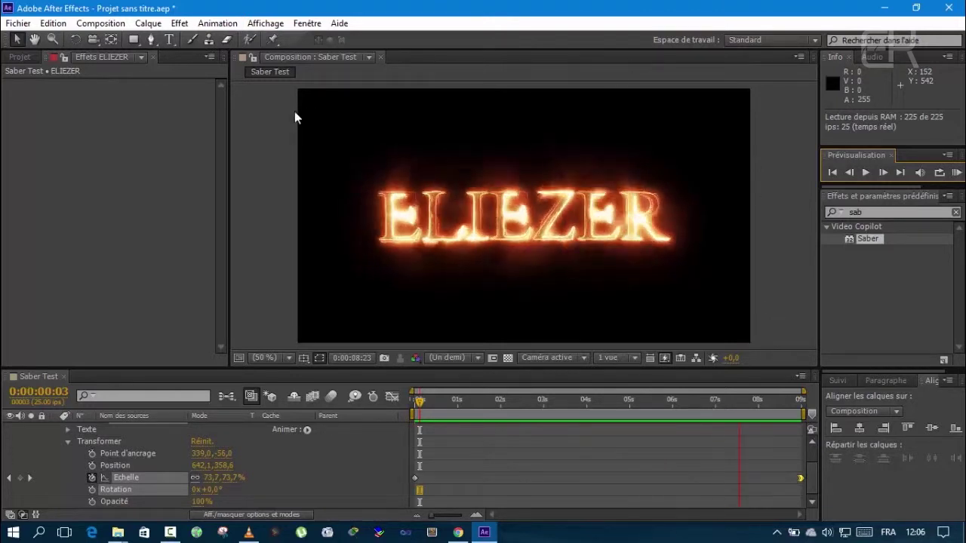
pyautogui.click(65, 441)
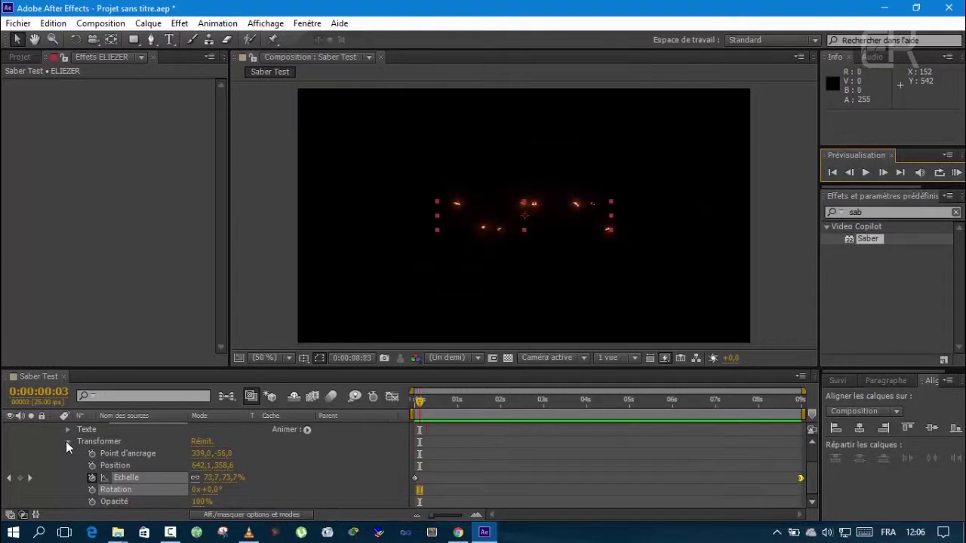
# Collapse the original text layer's properties and deselect all layers.
pyautogui.click(67, 442)
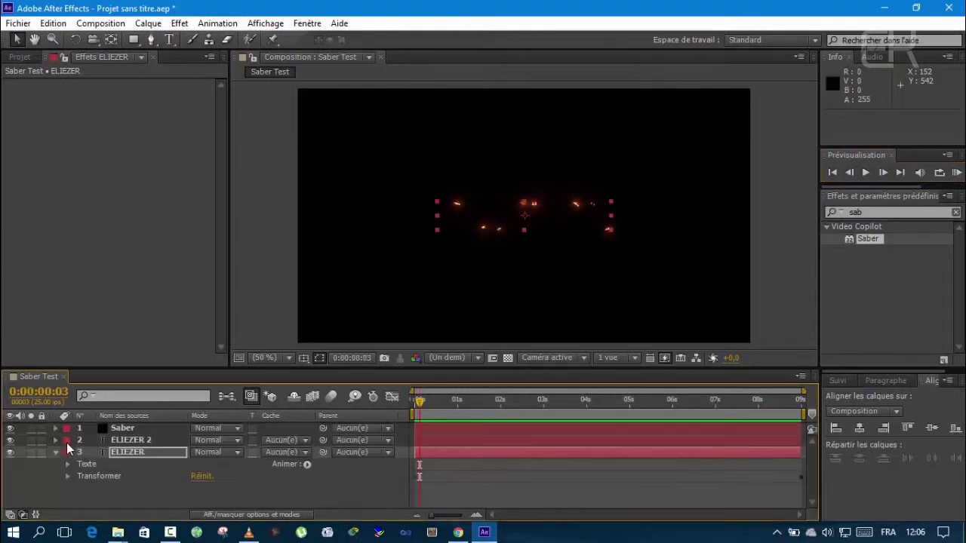
pyautogui.click(53, 453)
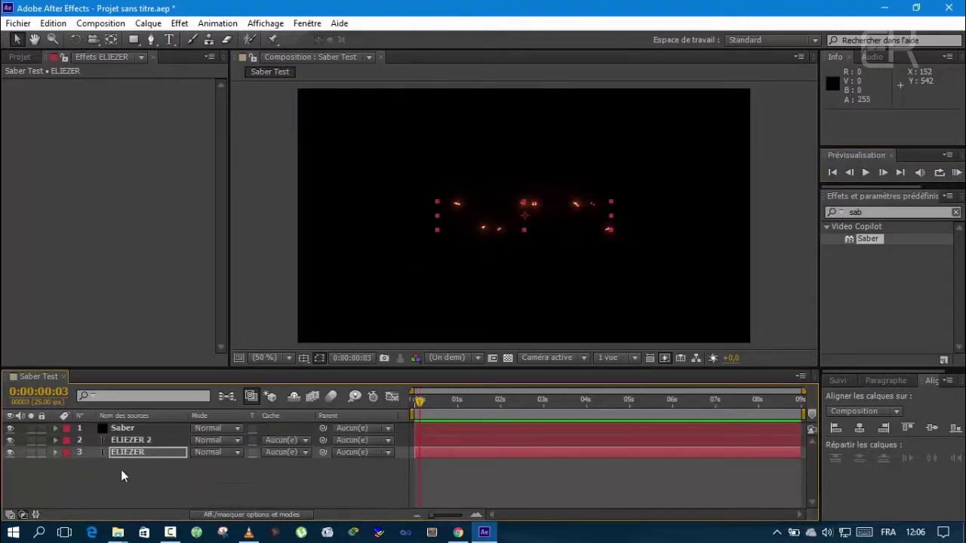
pyautogui.click(148, 484)
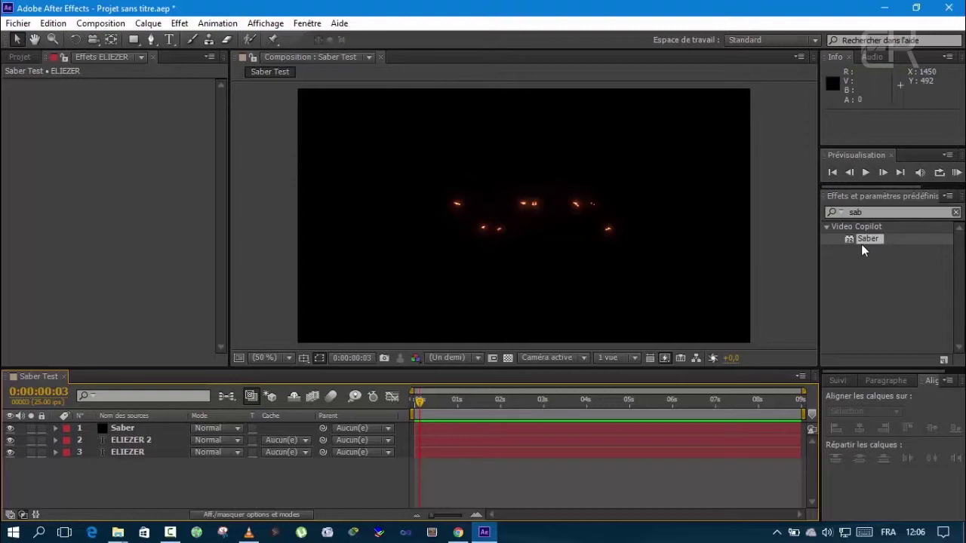
# Scrub through the later part of the timeline to 0:00:08:11 to review the finished burning title.
pyautogui.click(611, 403)
pyautogui.moveTo(613, 408); pyautogui.dragTo(712, 408)
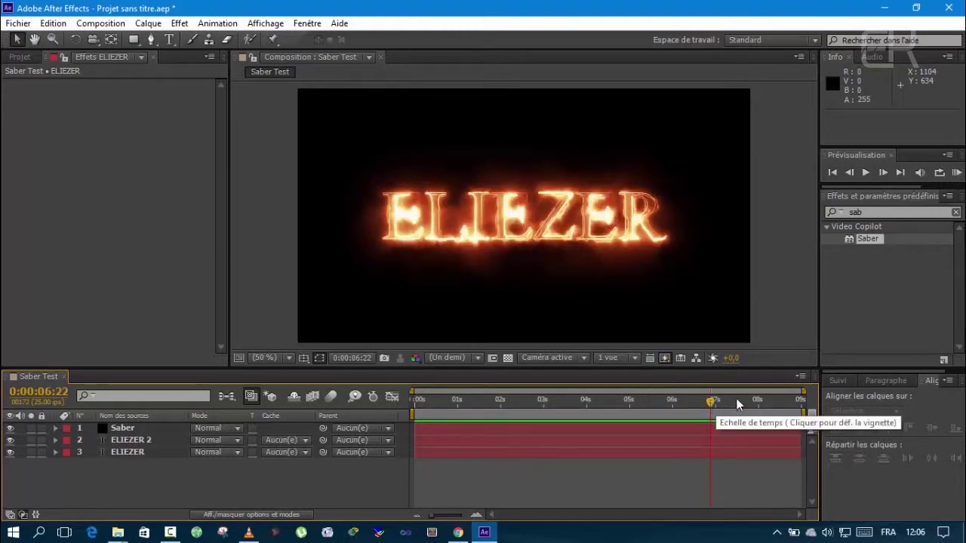
pyautogui.click(745, 399)
pyautogui.moveTo(745, 398); pyautogui.dragTo(778, 402)
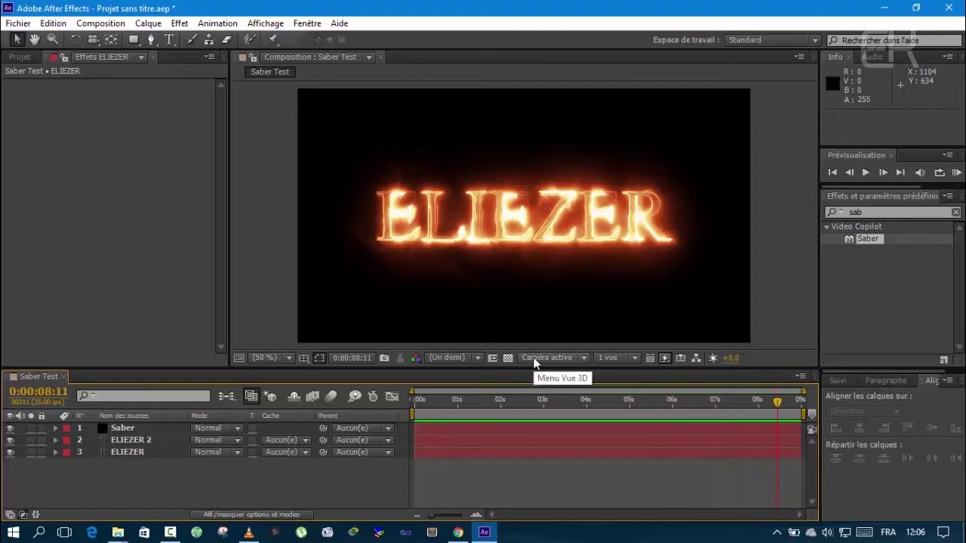